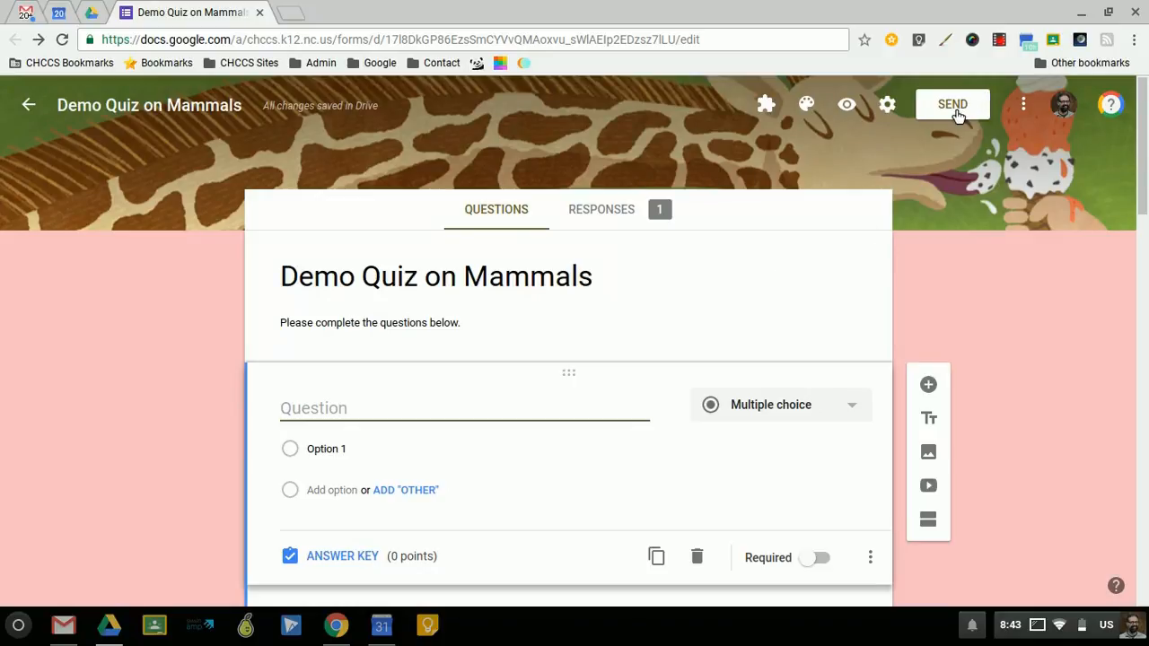
- Open the send options for the Demo Quiz on Mammals form and examine the email recipient, subject and message fields
left_click(953, 107)
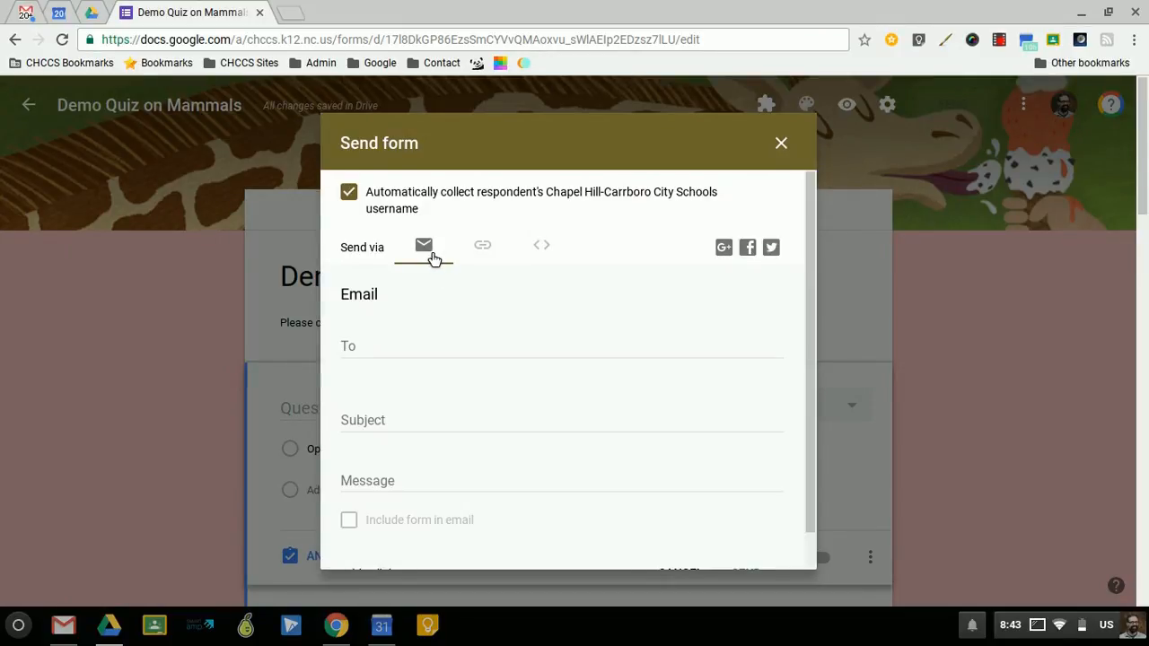
left_click(392, 354)
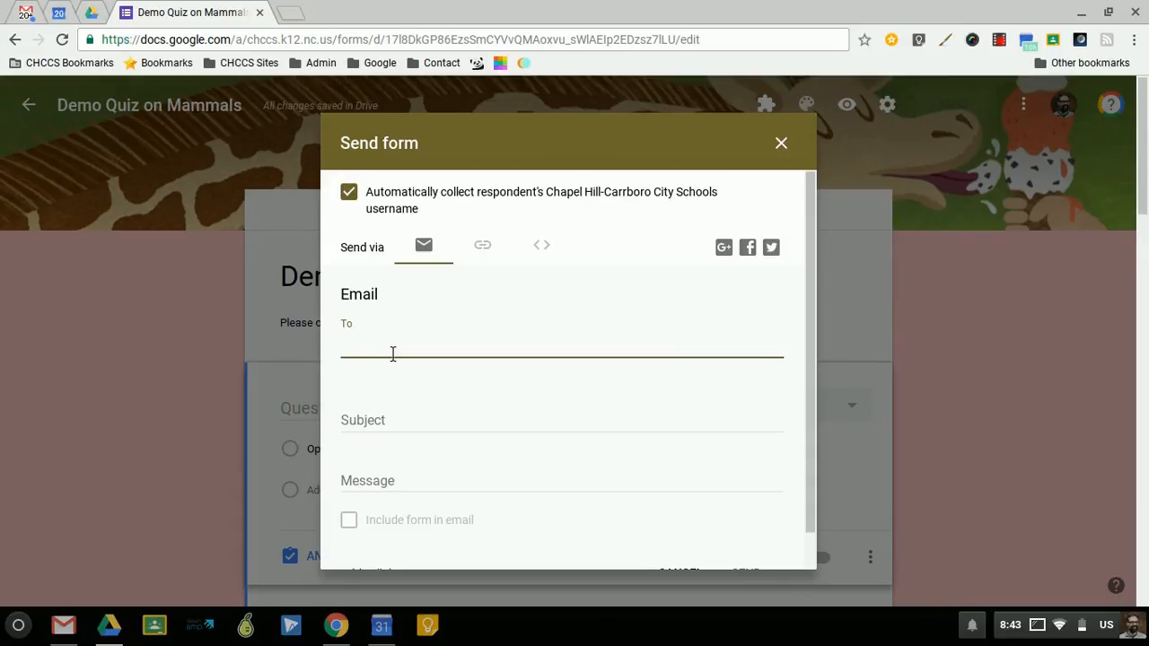
left_click(401, 427)
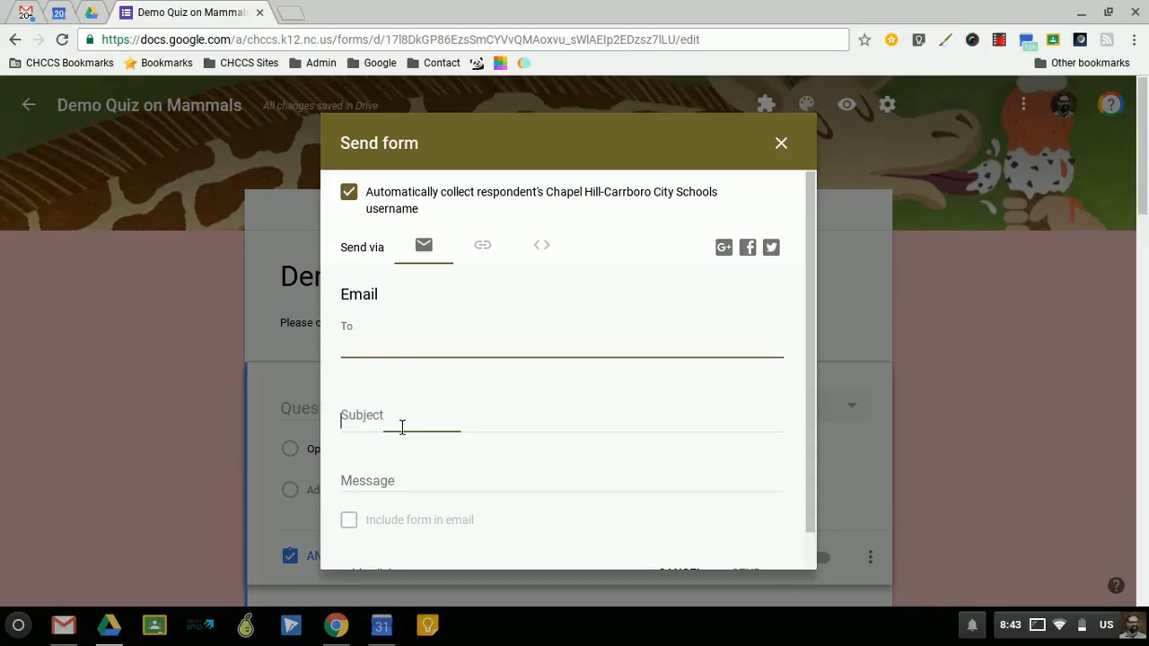
left_click(385, 467)
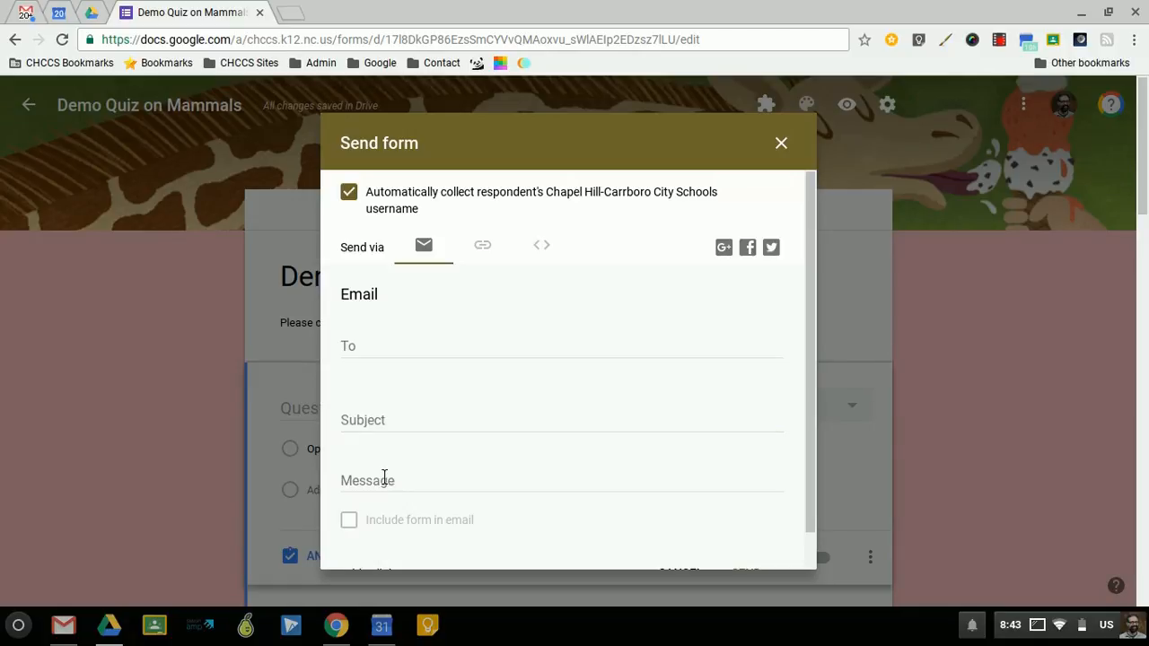
left_click(392, 482)
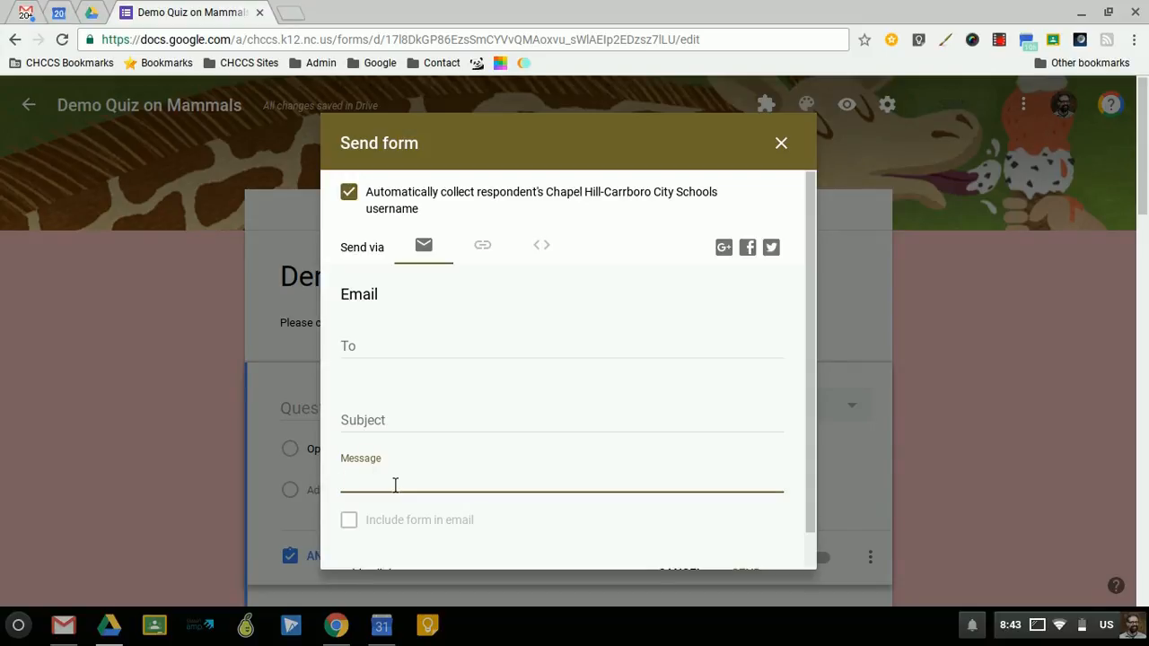
- Choose sending the form by link with a shortened URL, and close the dialog without sending
left_click(487, 251)
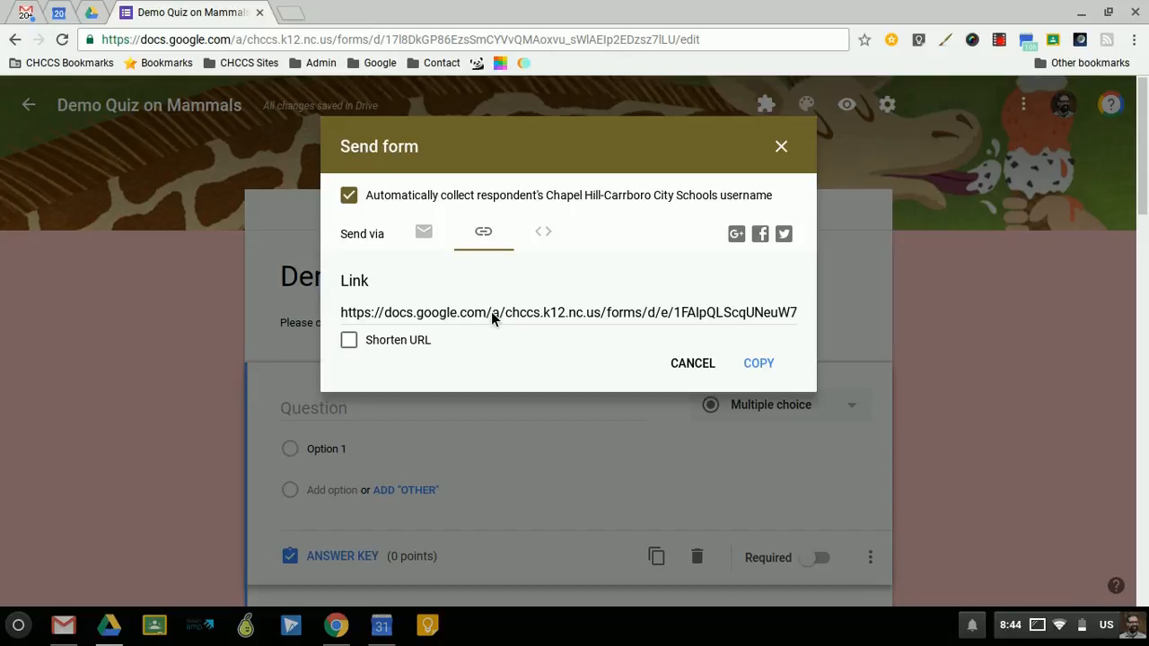
left_click(349, 341)
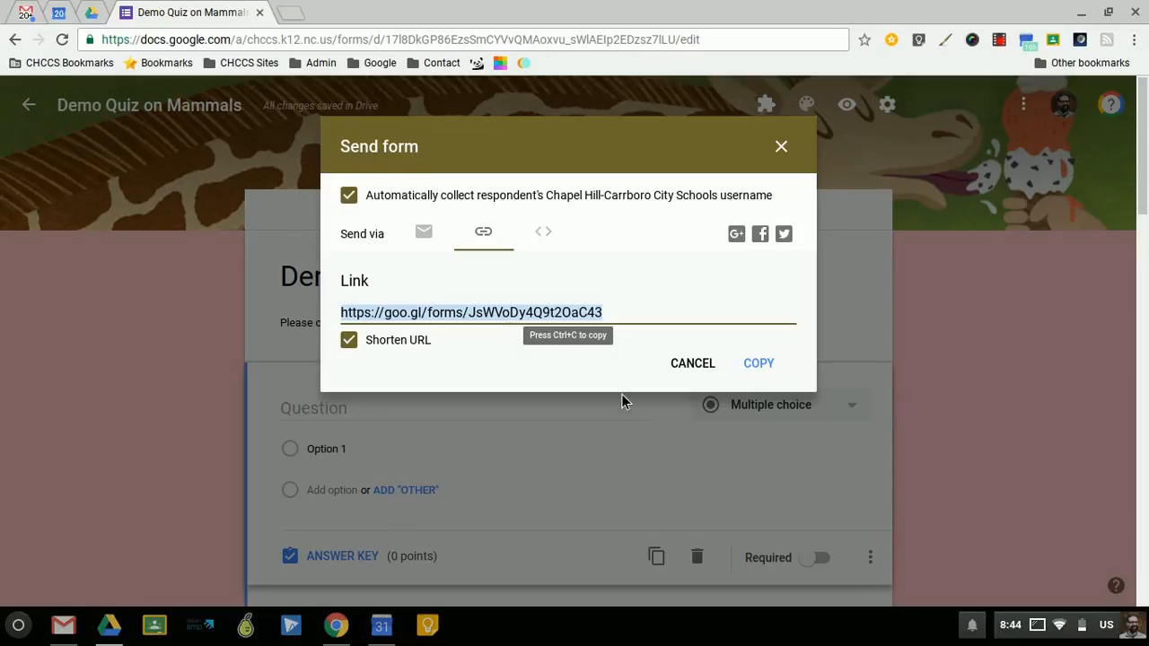
left_click(686, 364)
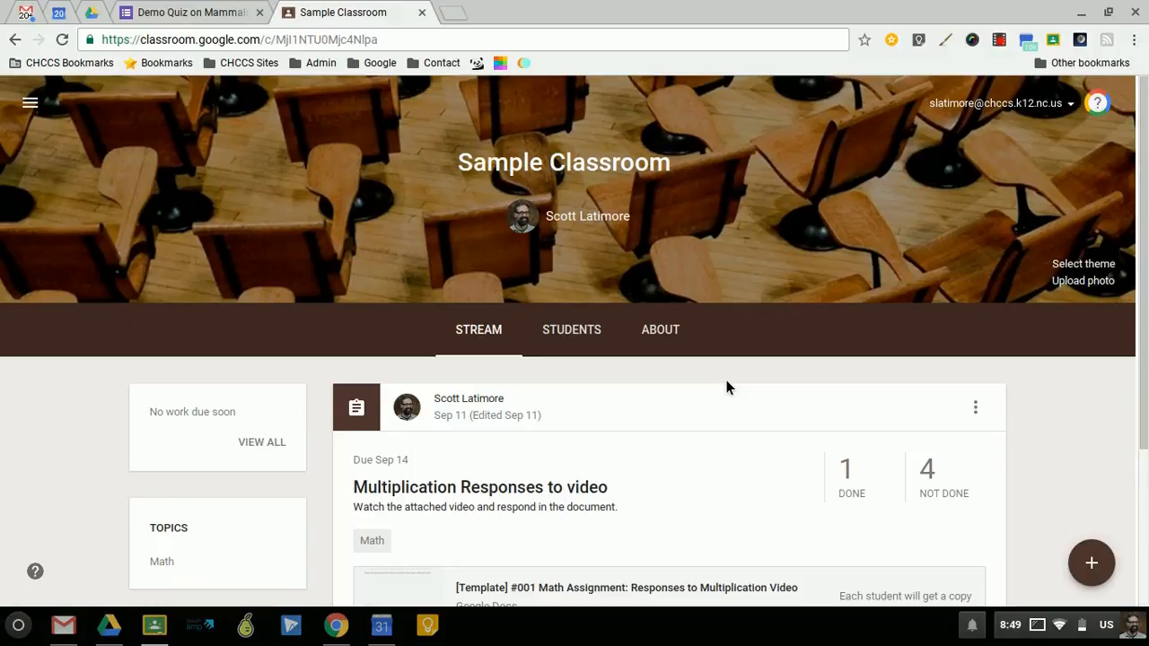
- Review the student roster of Sample Classroom and return to the class stream
left_click(581, 342)
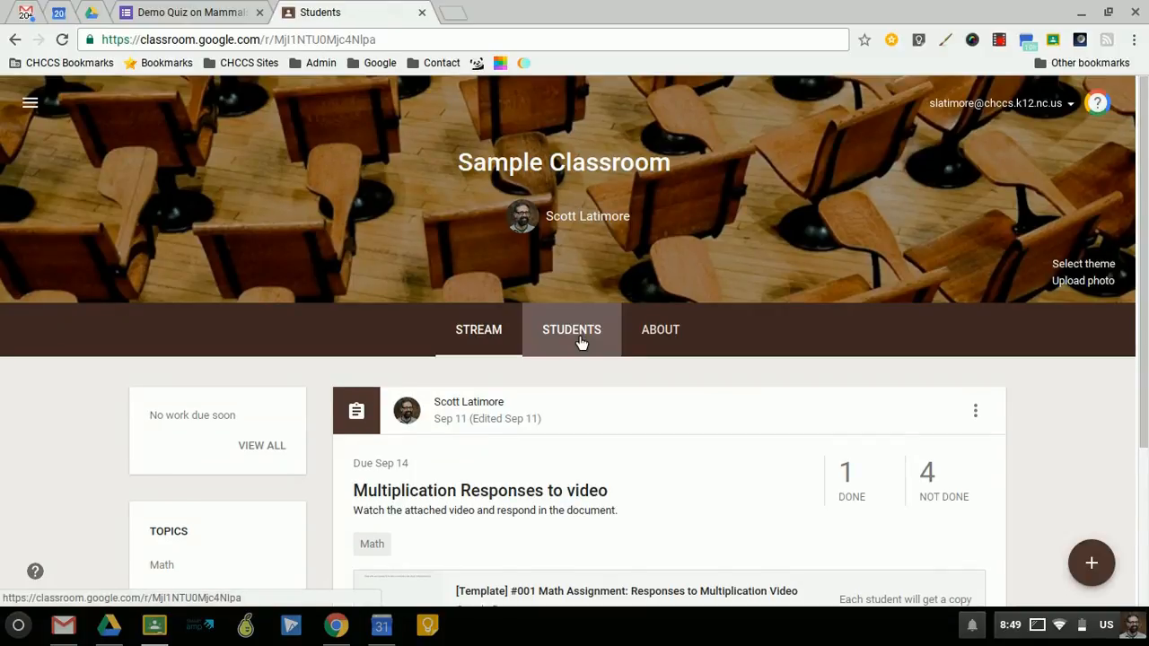
scroll(572, 338, "down", 2)
scroll(574, 335, "down", 3)
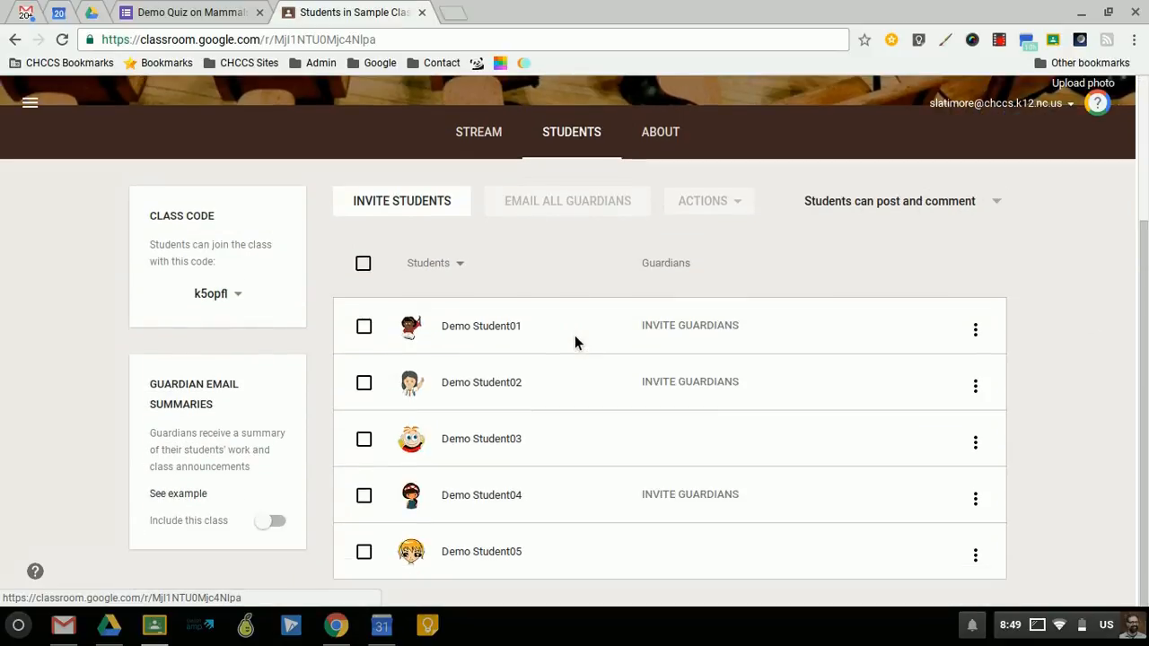
scroll(574, 335, "down", 1)
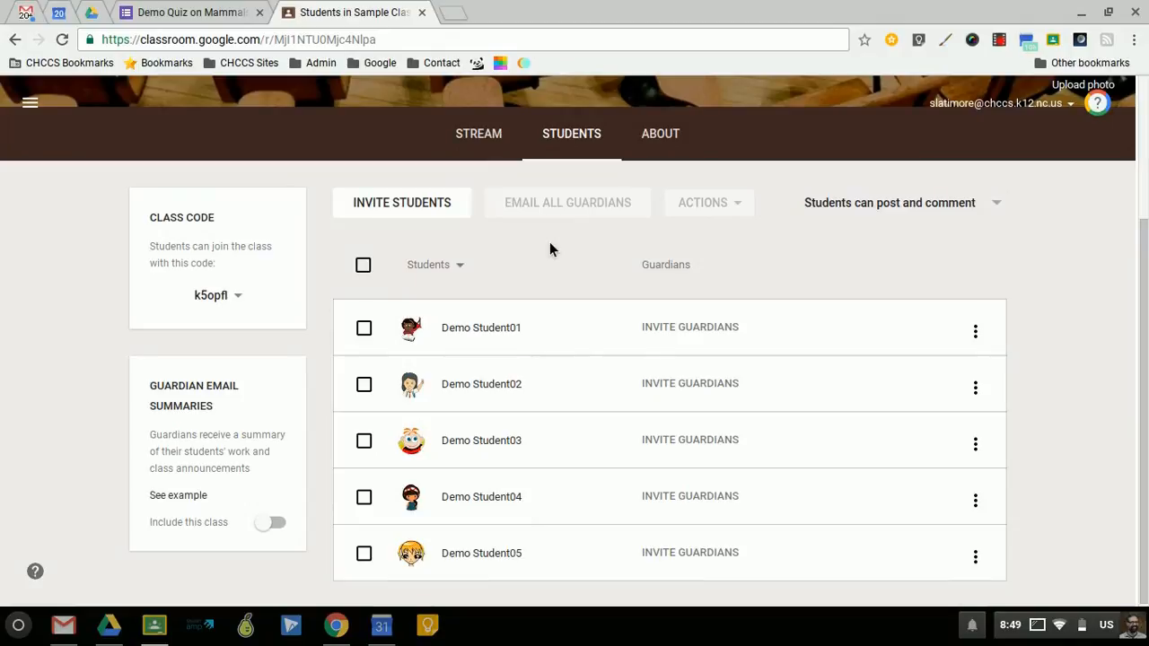
left_click(480, 136)
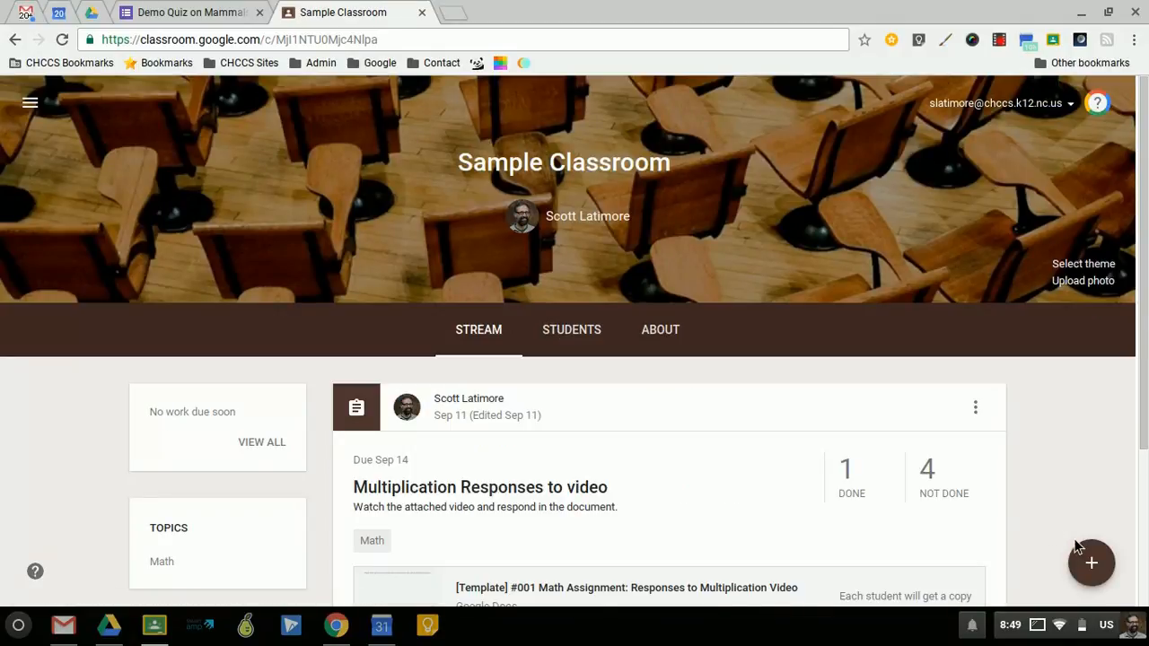
- Create a new assignment in Sample Classroom with the title "Quiz on Mammals"
mouse_move(1093, 566)
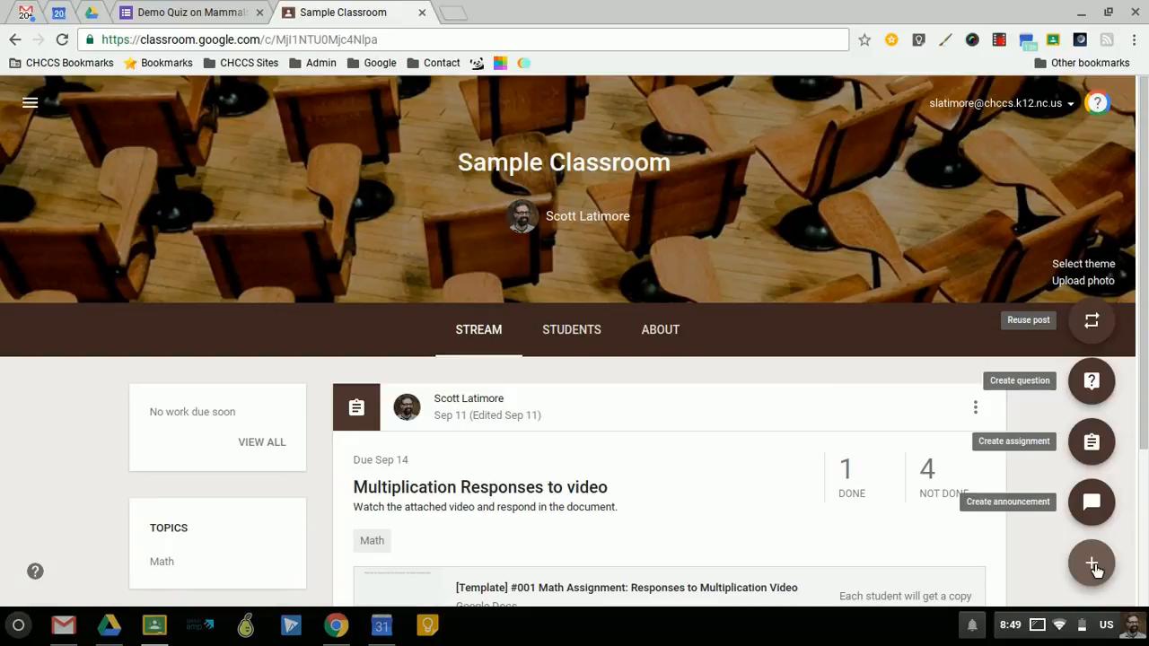
left_click(1095, 453)
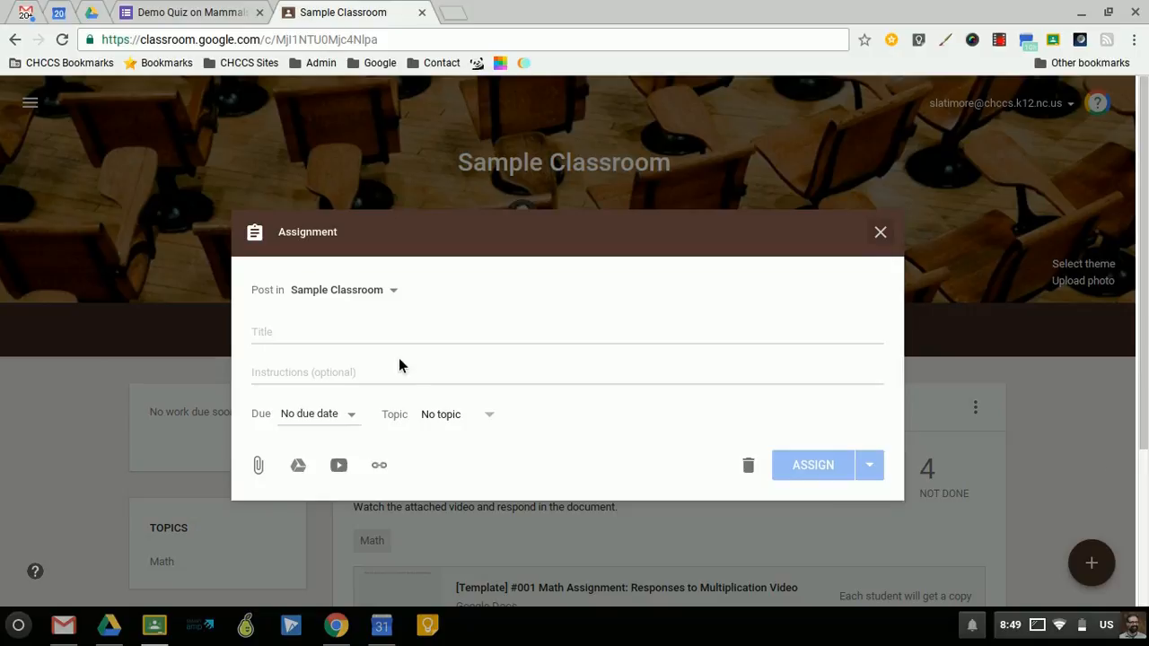
left_click(317, 335)
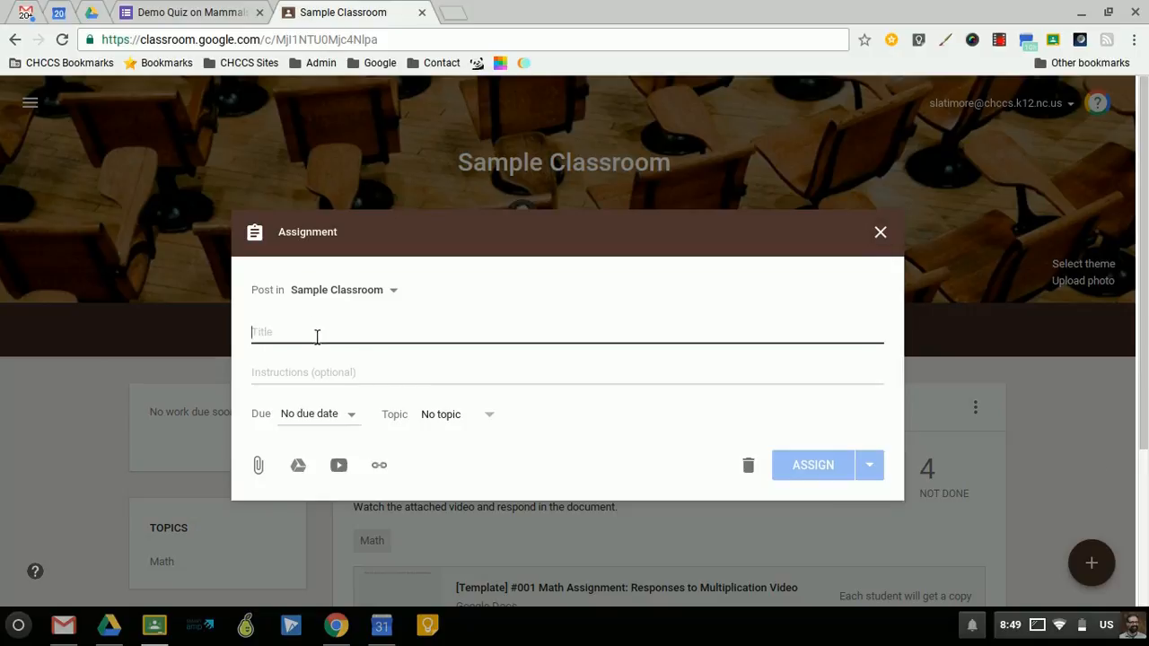
type("Quiz")
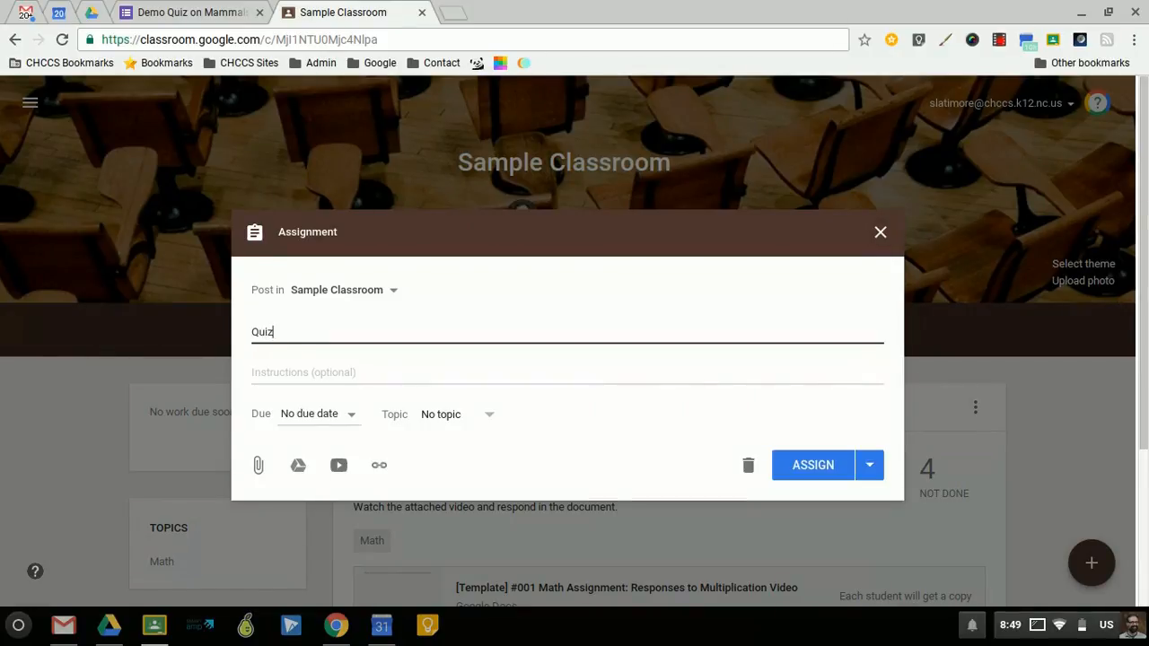
type(" on Mamm")
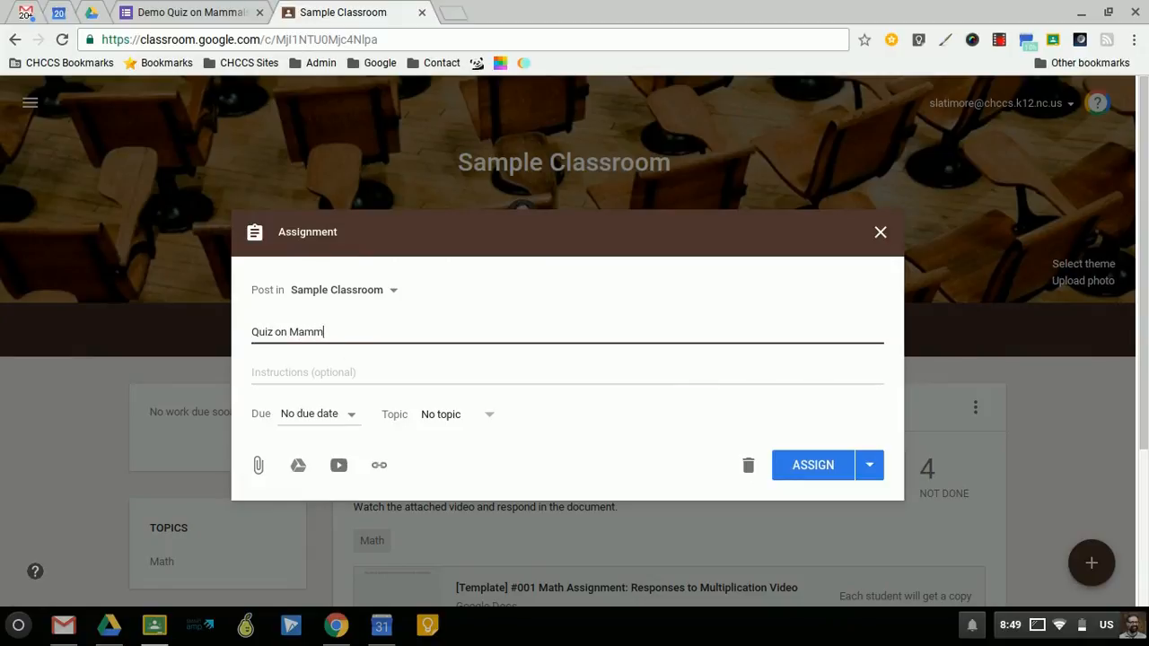
type("als")
- Enter the assignment instructions "Take the quiz" and set its topic to Science
left_click(285, 372)
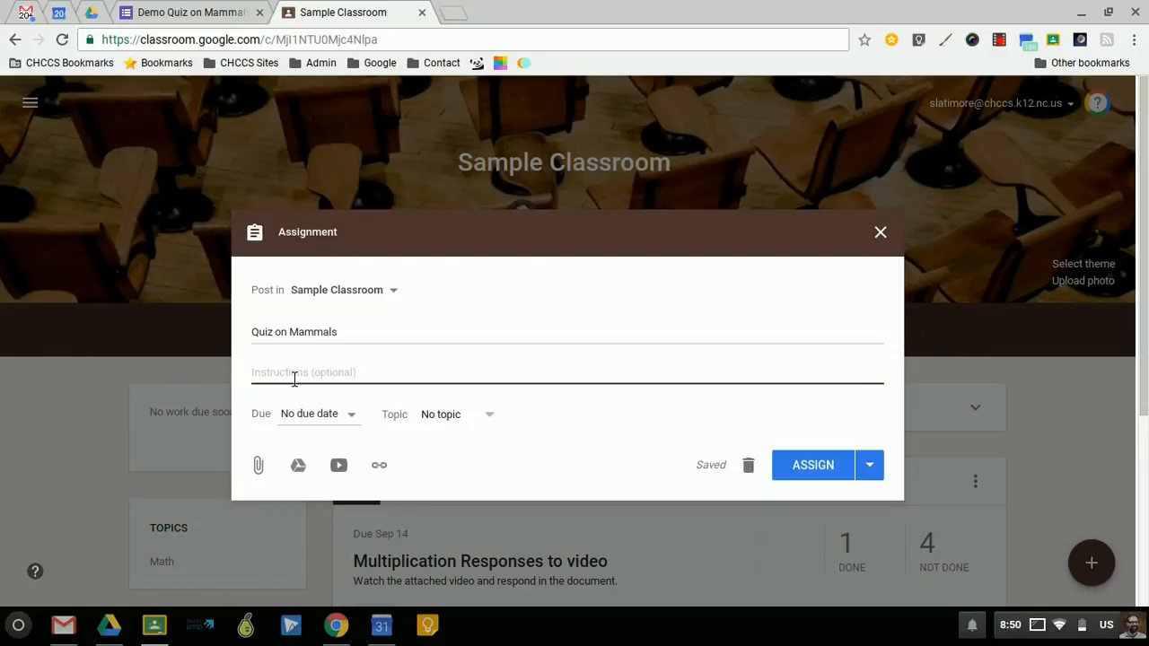
type("Take the quiz")
left_click(494, 418)
left_click(476, 448)
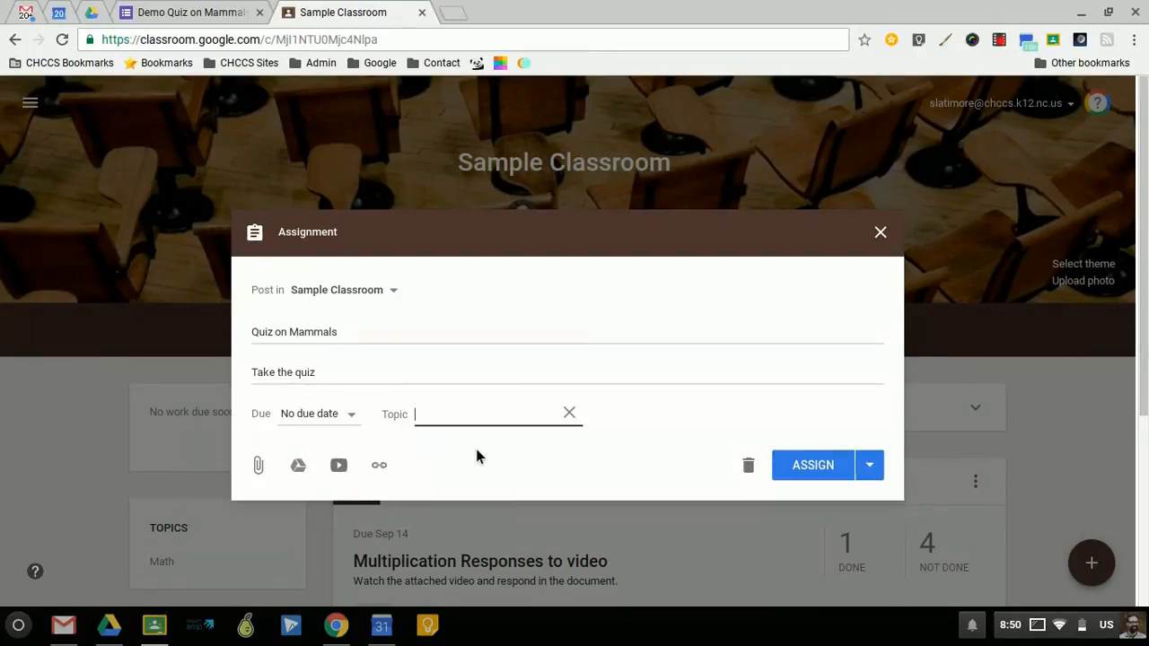
type("Science")
left_click(630, 414)
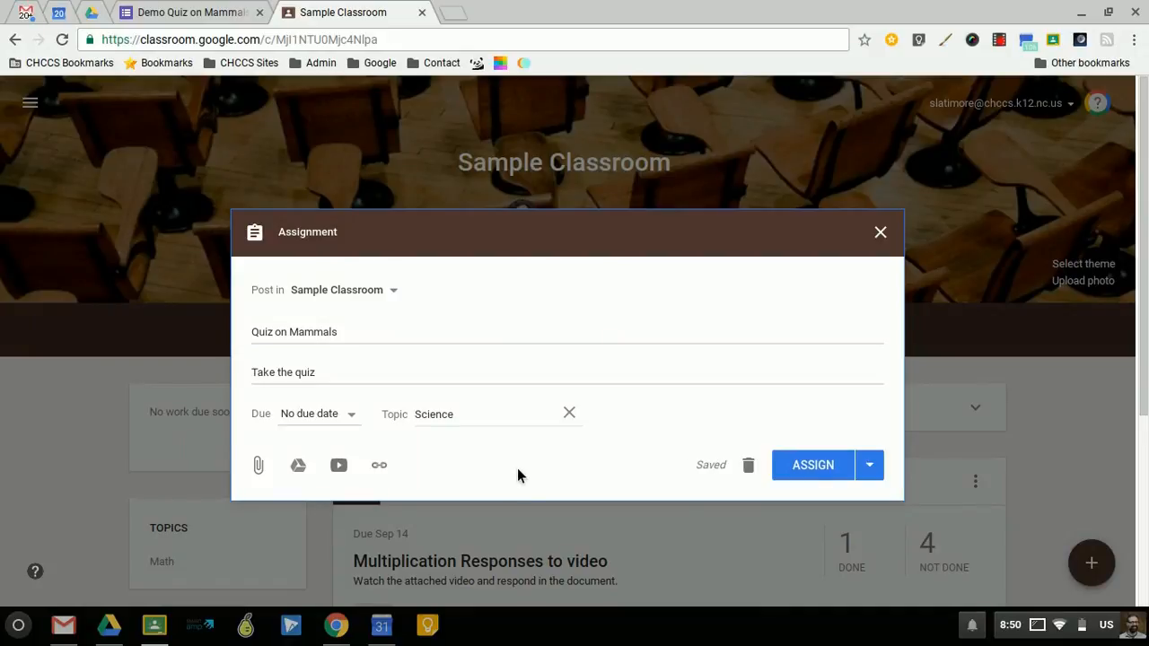
- Attach the Demo Quiz on Mammals form from Google Drive and assign the quiz to the class
left_click(303, 467)
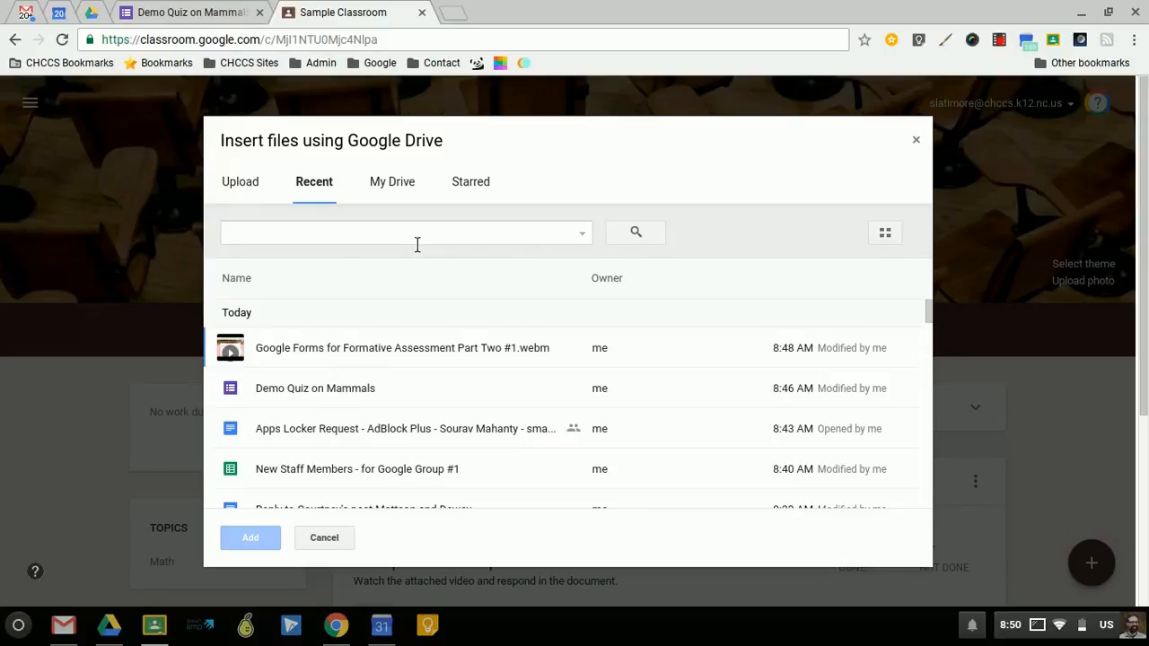
left_click(338, 396)
left_click(244, 546)
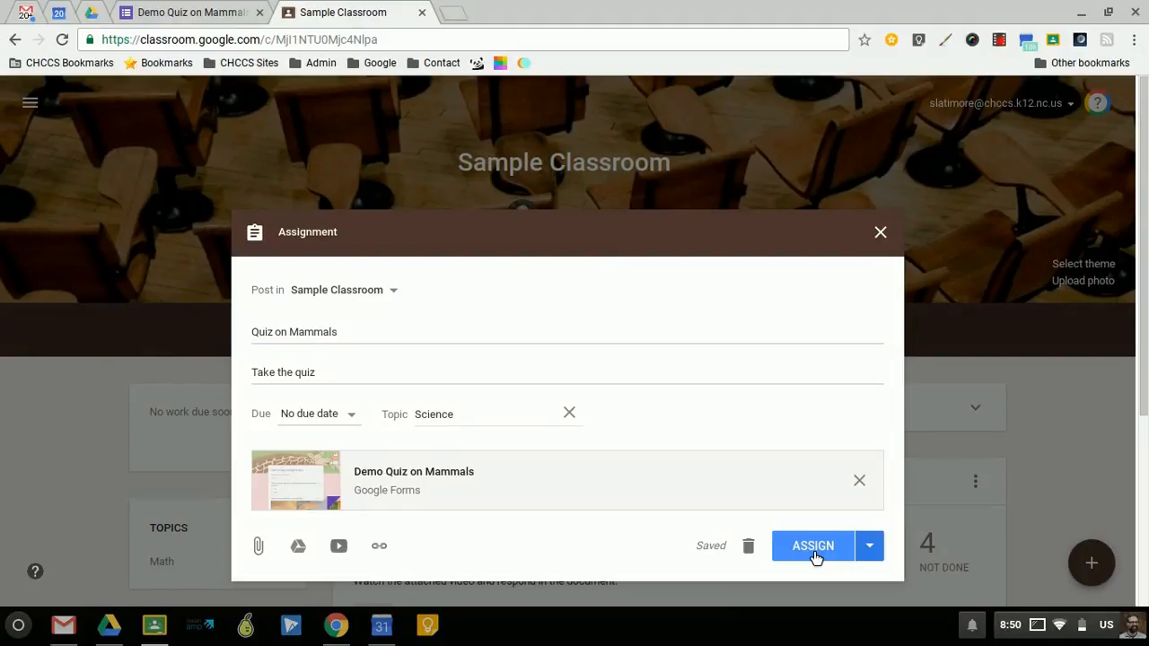
left_click(814, 553)
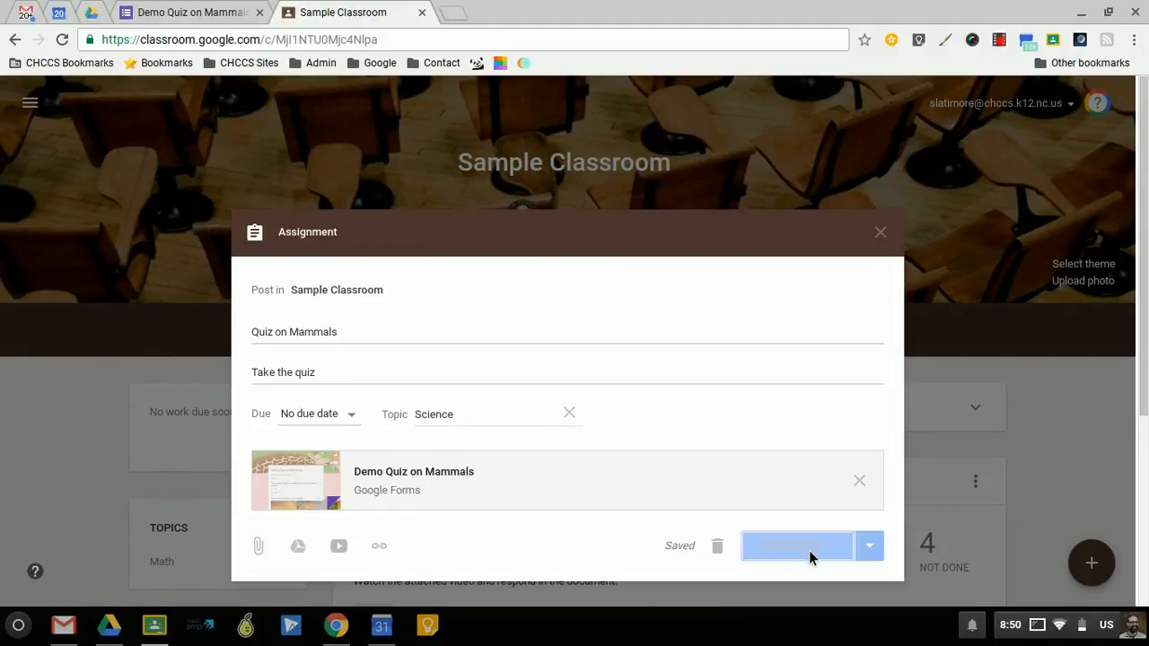
scroll(816, 558, "down", 2)
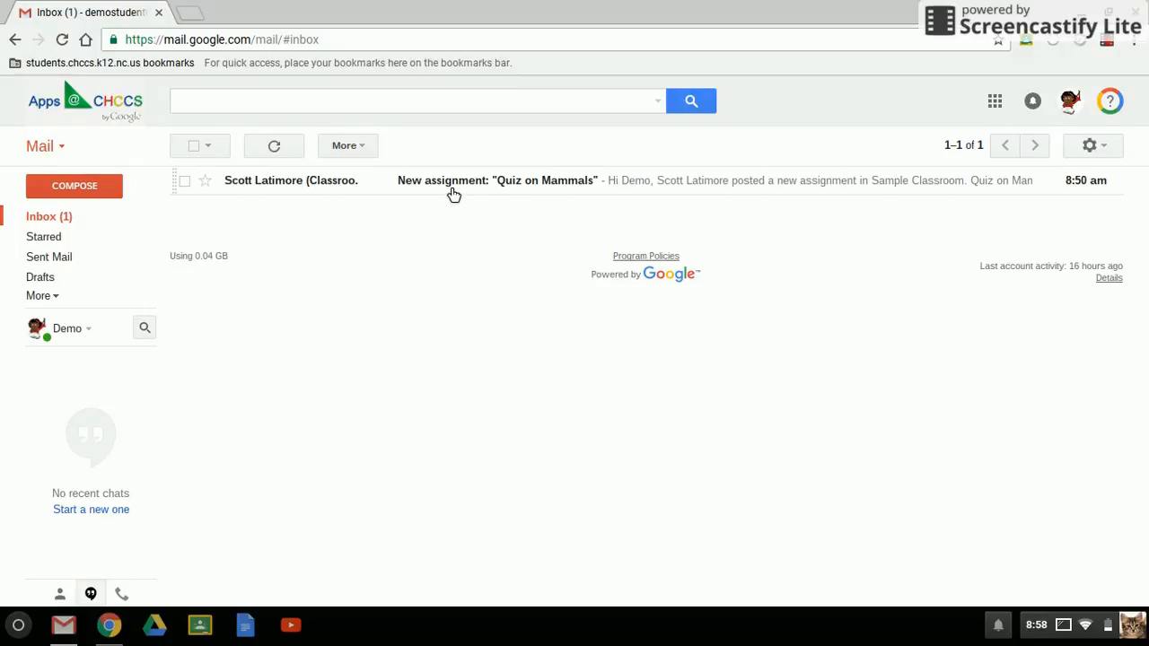
- Read the "Quiz on Mammals" new assignment notification in the student's Gmail inbox
left_click(453, 188)
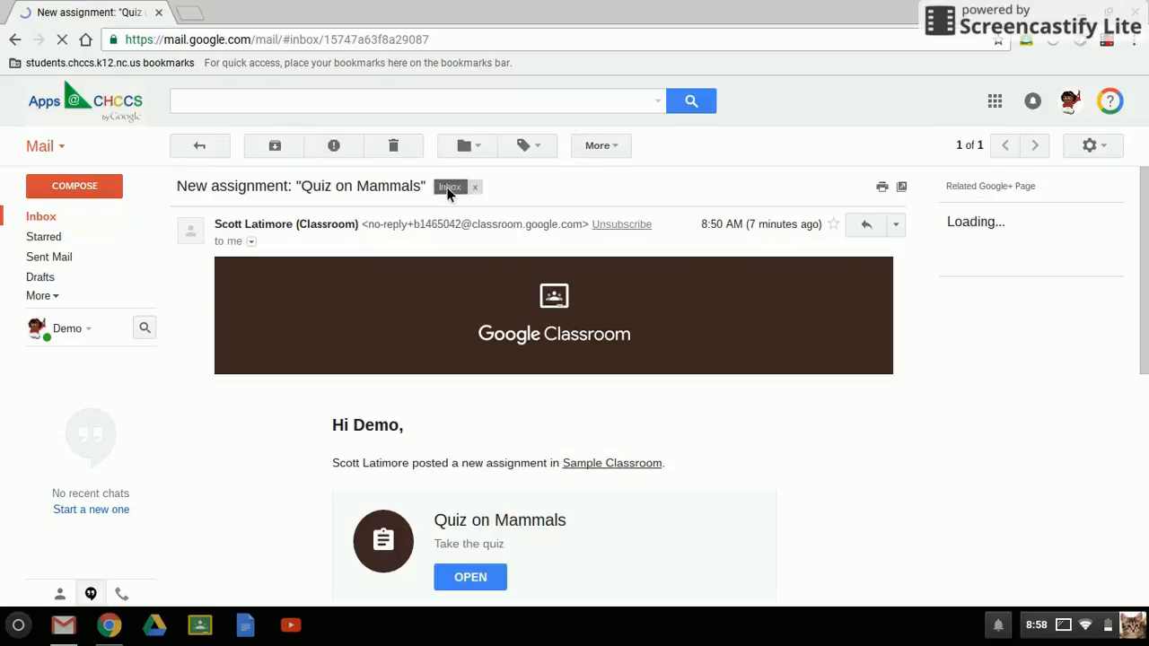
scroll(719, 440, "down", 3)
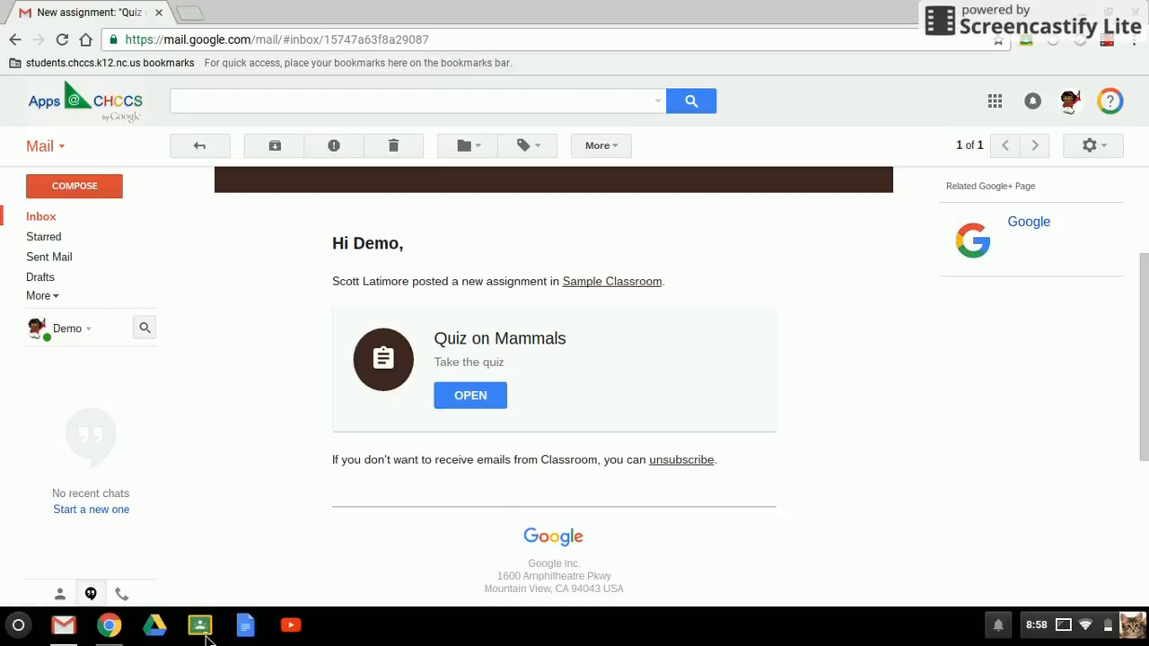
- Switch to Google Classroom as the student and find the quiz assignment in the Sample Classroom stream
left_click(201, 628)
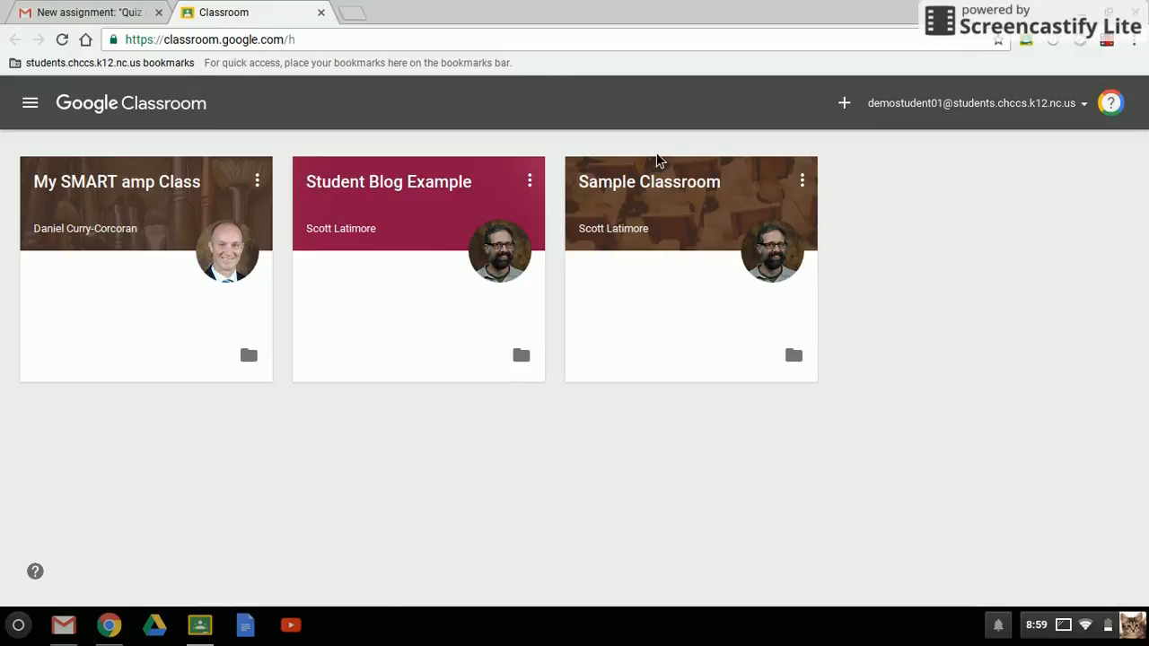
left_click(655, 187)
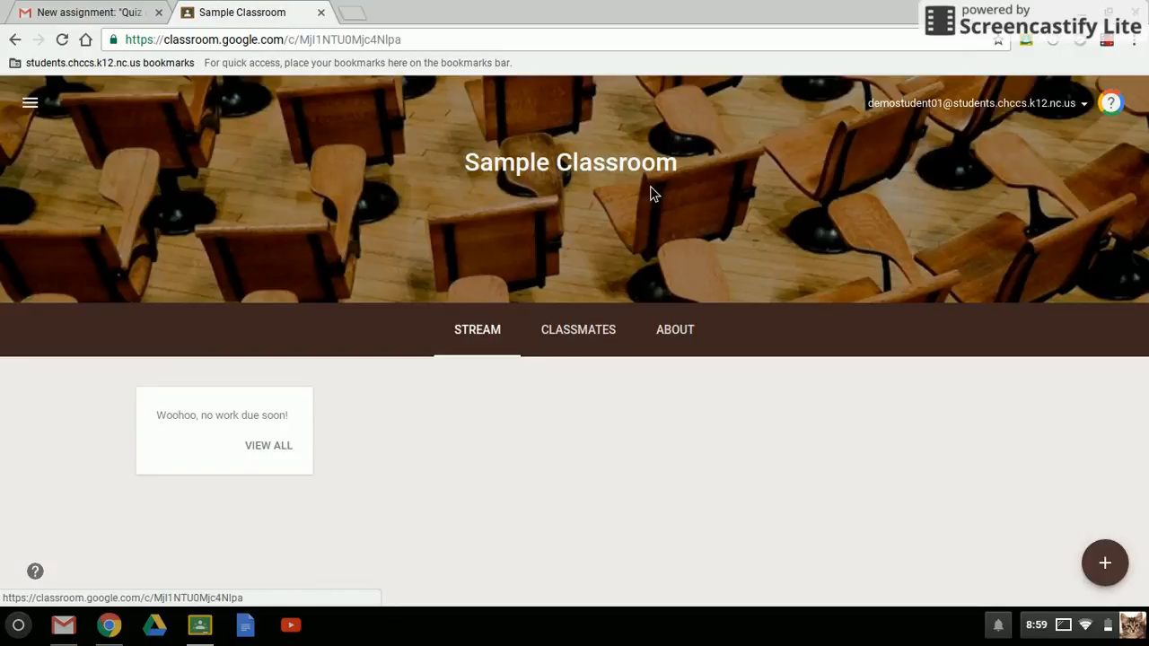
scroll(673, 229, "down", 1)
scroll(678, 238, "down", 1)
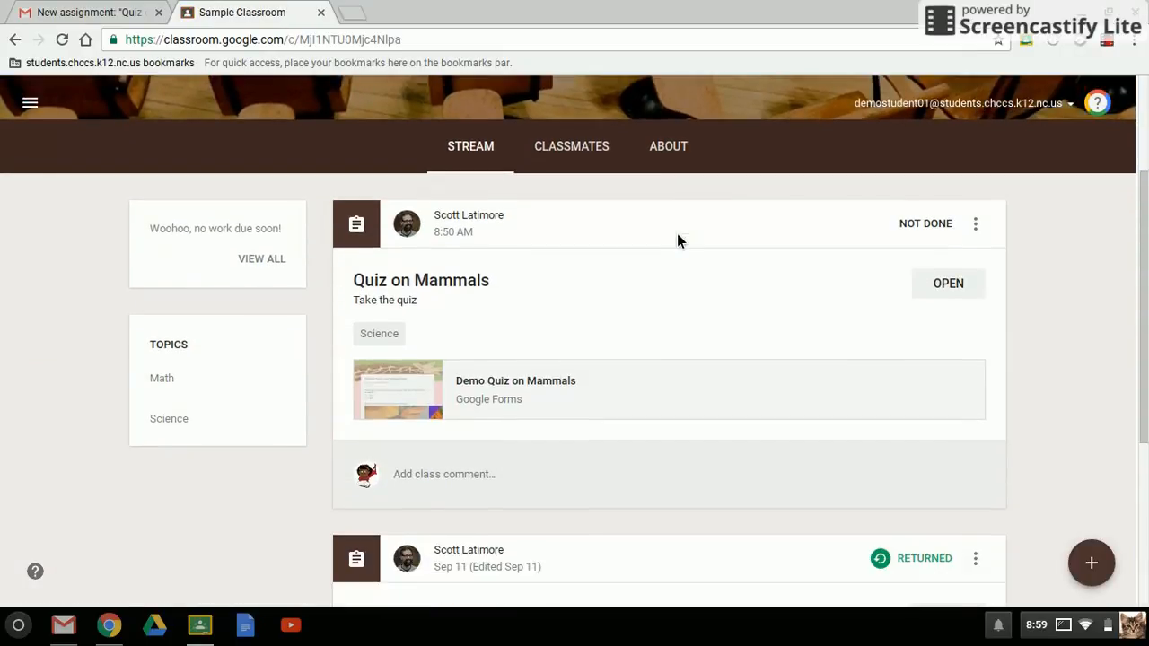
- Open the Quiz on Mammals assignment, dismiss the mark-as-done tip, and open the attached Demo Quiz on Mammals form
left_click(943, 263)
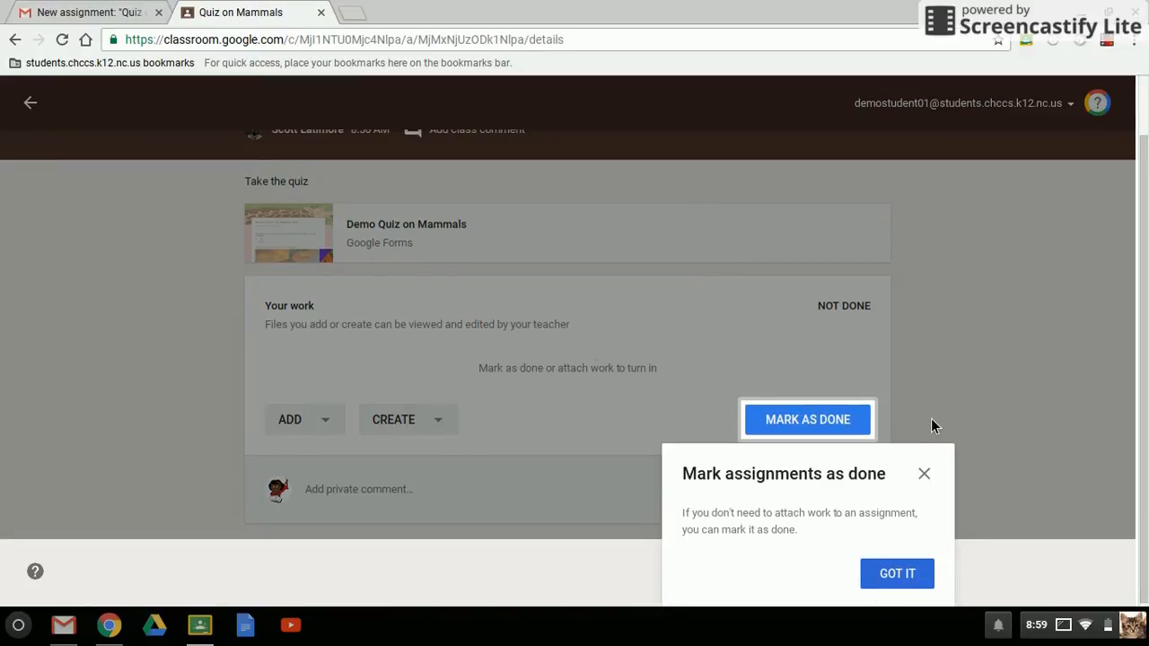
left_click(931, 473)
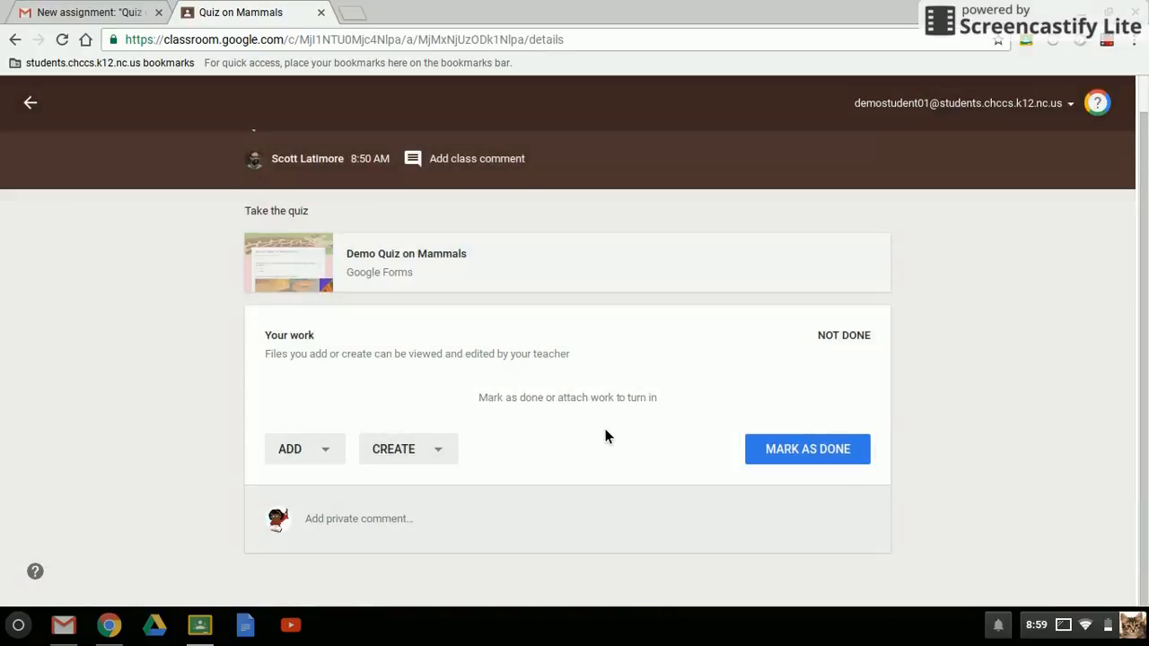
left_click(399, 267)
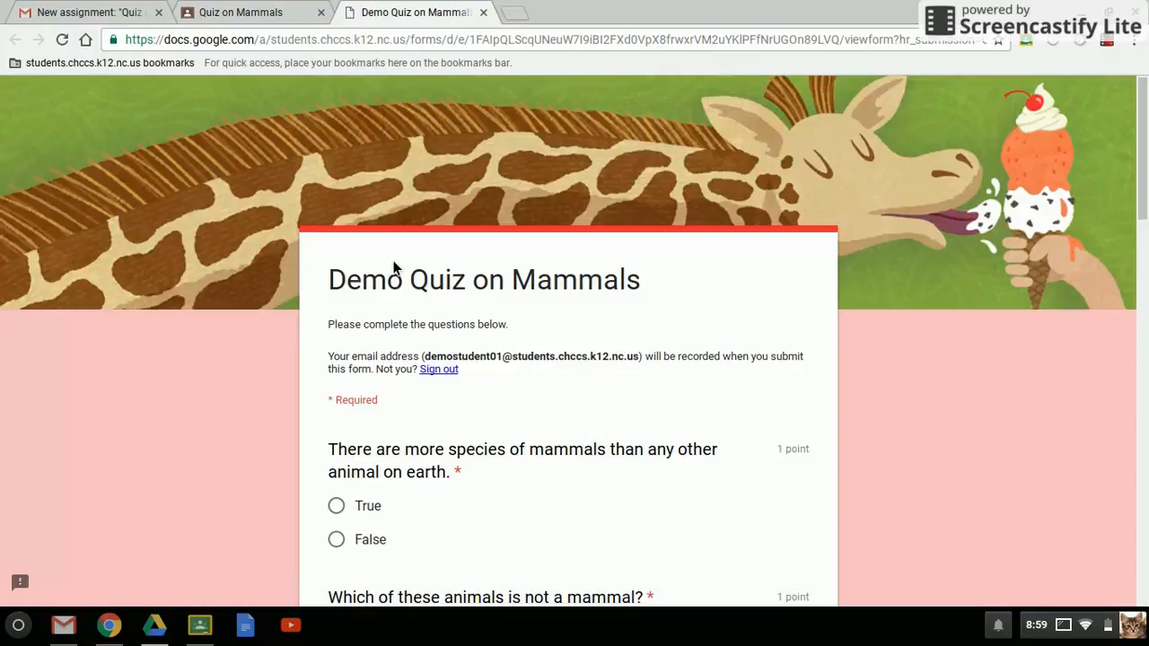
- Answer True to the statement about mammal species and choose Horse as the animal that is not a mammal
scroll(393, 268, "down", 3)
scroll(393, 267, "down", 1)
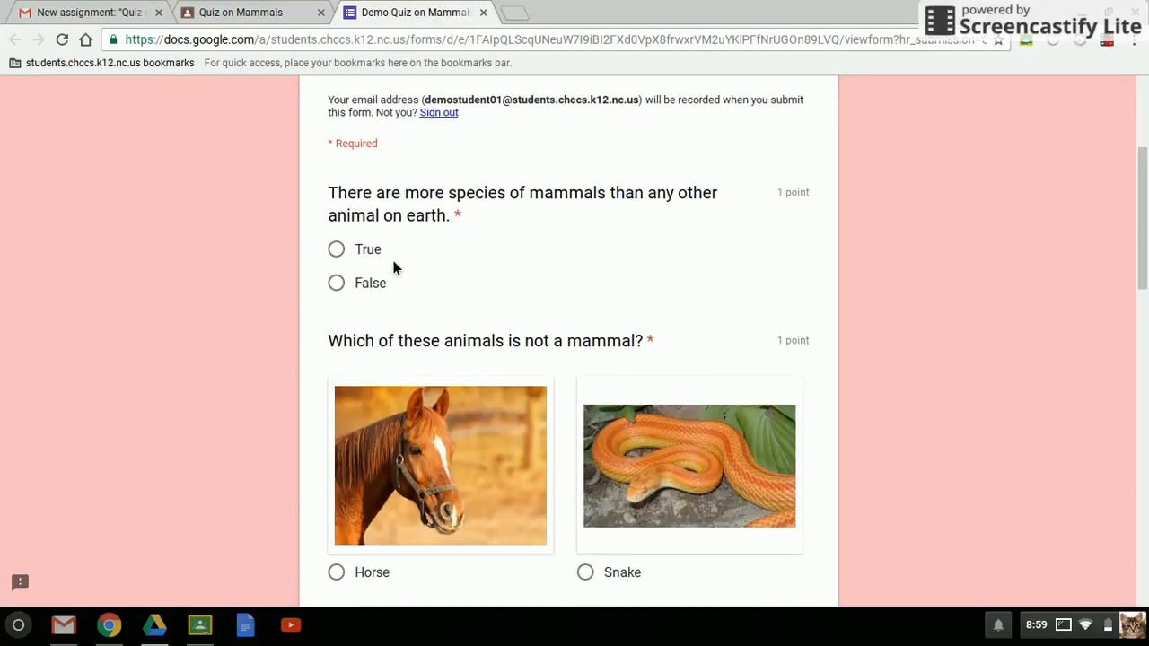
left_click(344, 255)
scroll(454, 271, "down", 3)
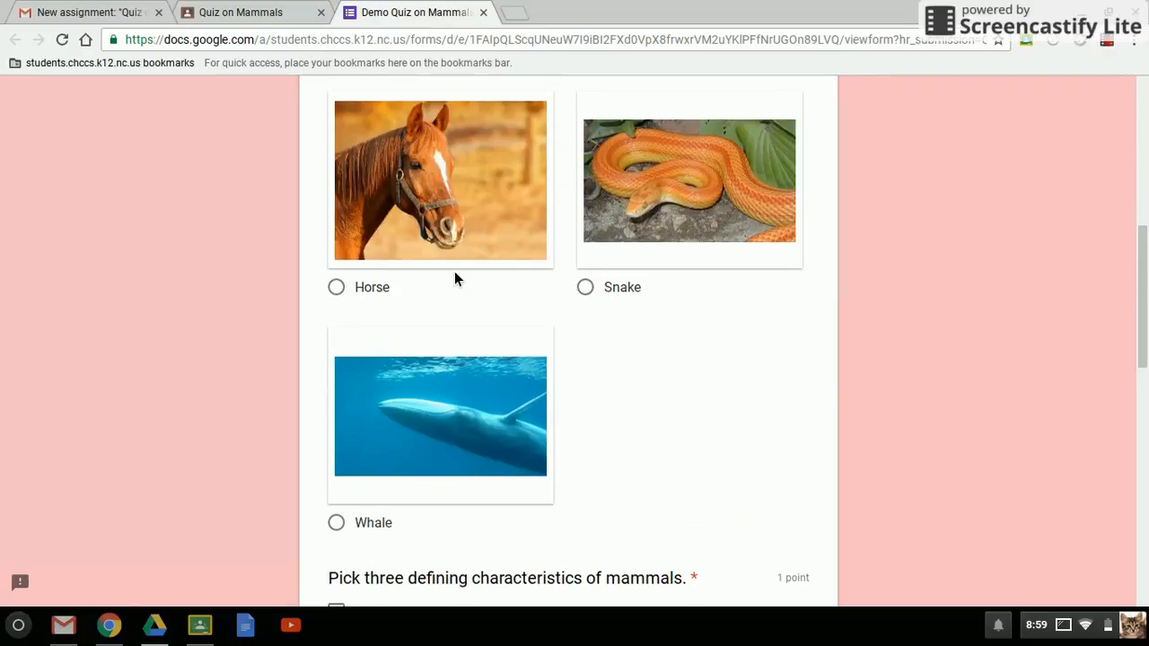
left_click(351, 300)
- Pick the defining characteristics of mammals, including Have hair and Are ectothermic (cold blooded)
scroll(350, 300, "down", 4)
scroll(350, 300, "down", 2)
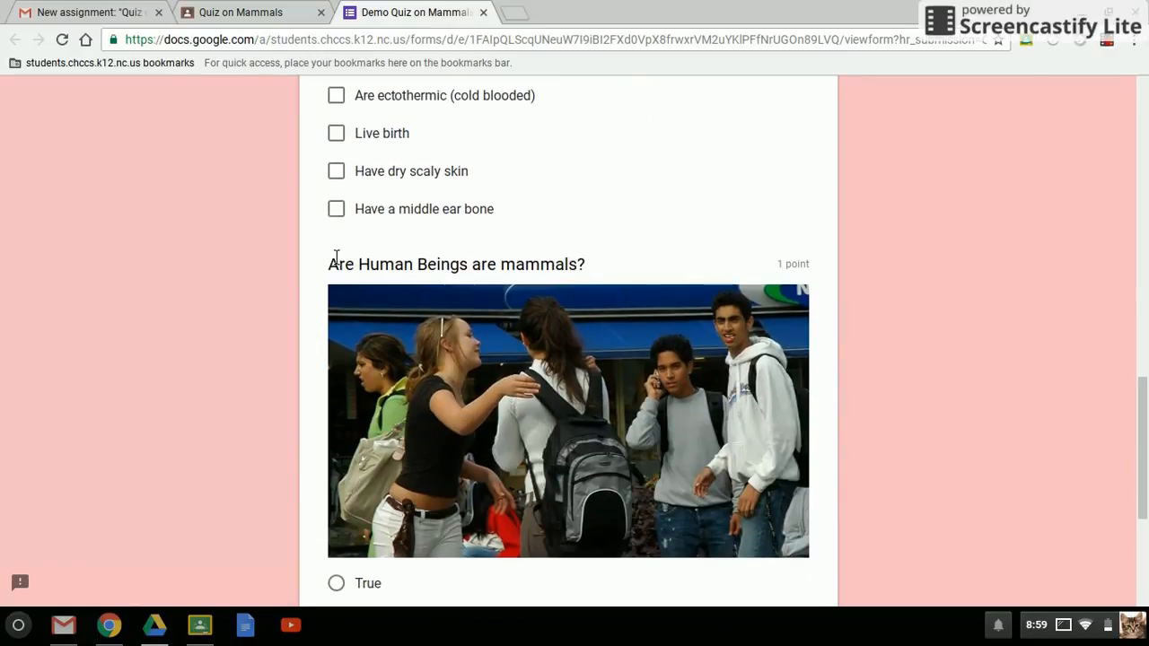
left_click(348, 215)
left_click(348, 217)
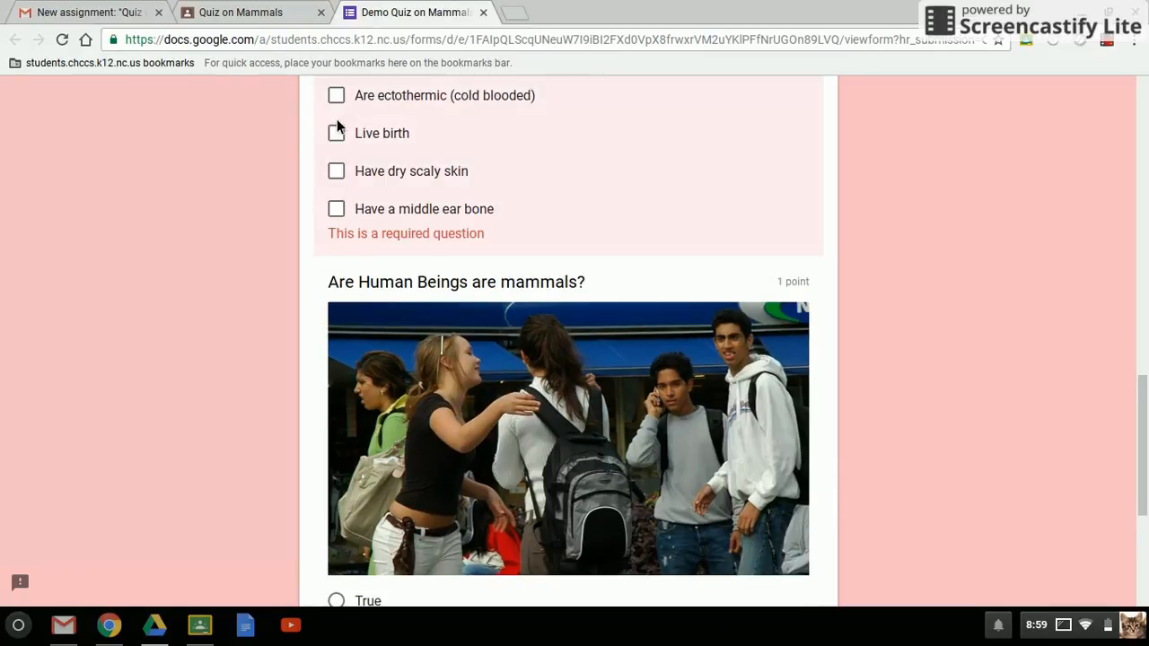
left_click(343, 144)
left_click(336, 96)
scroll(504, 215, "up", 2)
scroll(504, 216, "down", 1)
left_click(336, 184)
- Answer True to the question about human beings being mammals and submit the quiz
scroll(532, 278, "down", 5)
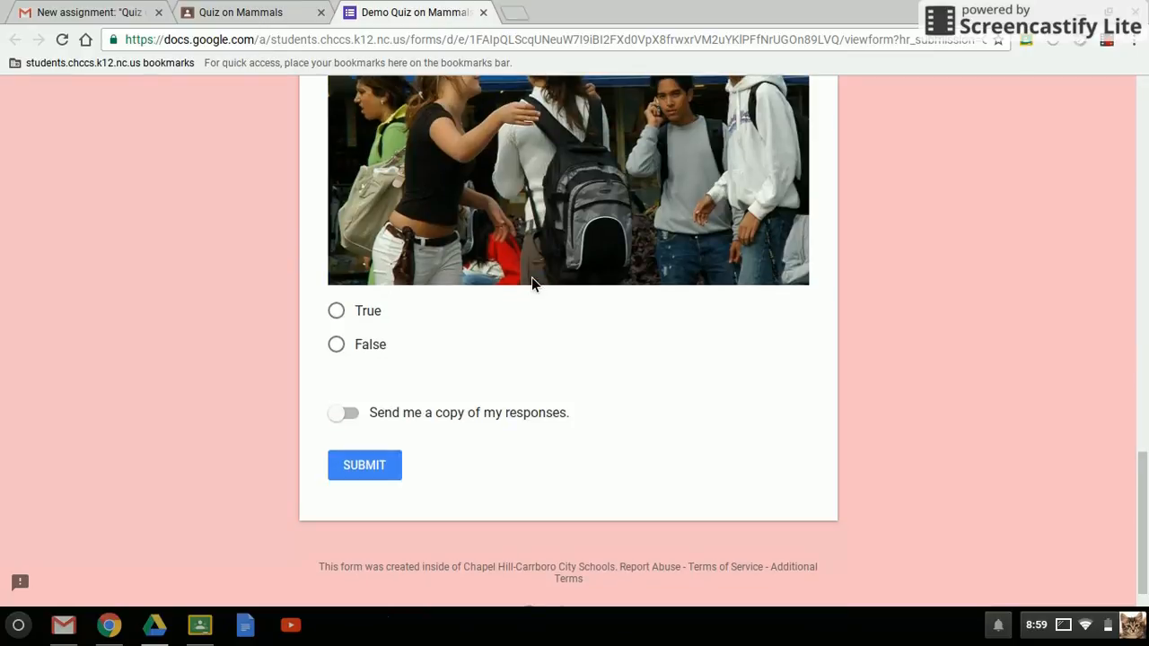
left_click(349, 313)
left_click(387, 469)
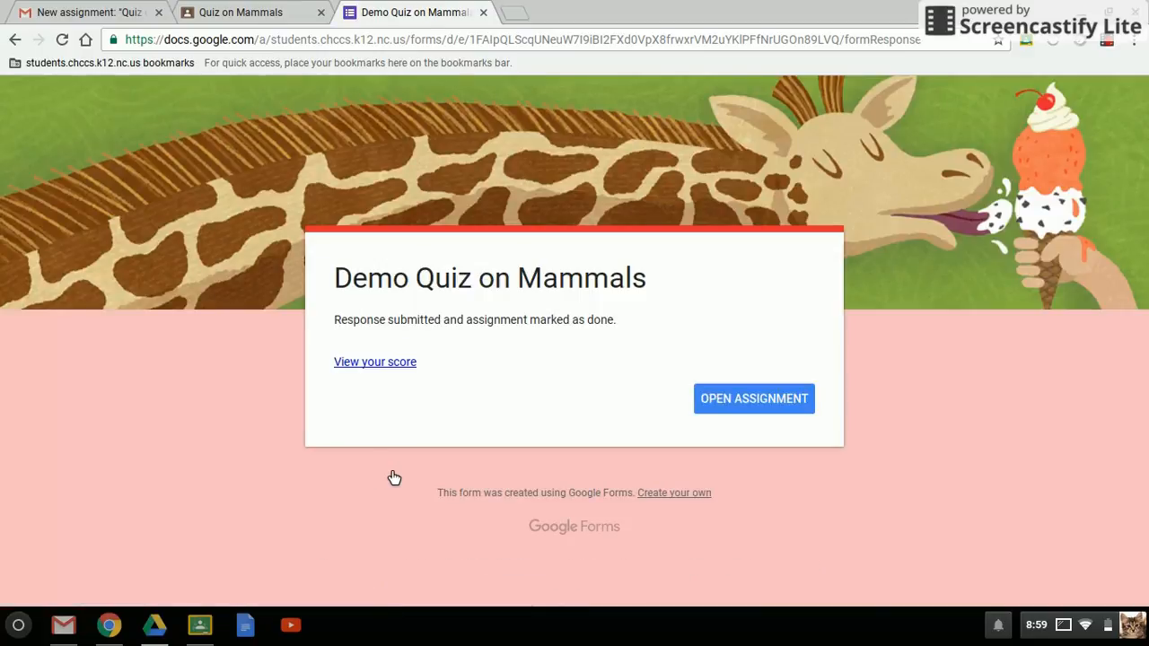
- View the score and marked answers of the submitted quiz, and close the score page
left_click(374, 363)
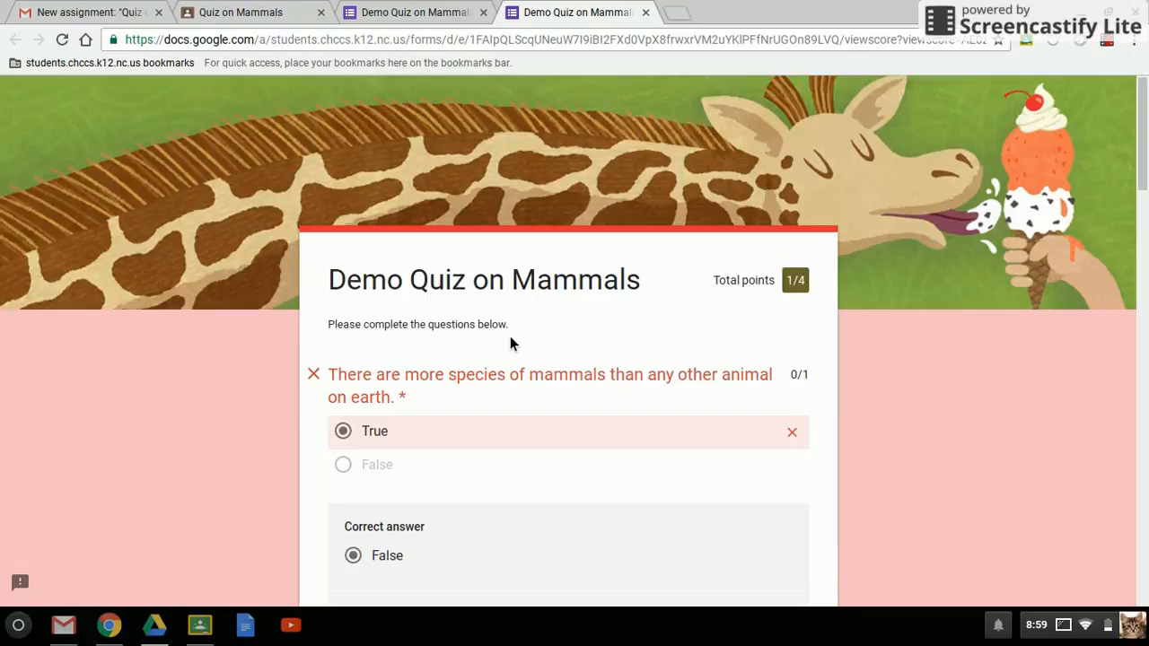
scroll(509, 341, "down", 4)
scroll(510, 341, "up", 4)
left_click(646, 13)
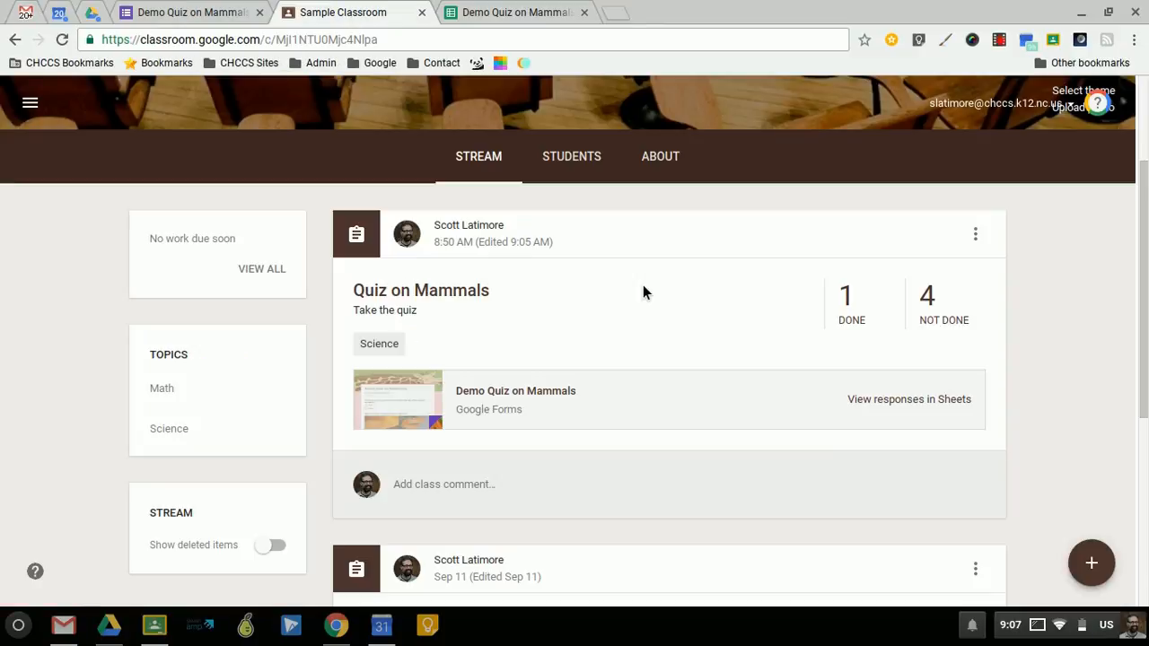
- As the teacher, open the done submissions of Quiz on Mammals, check the responses in Sheets, and return to the submissions
left_click(848, 304)
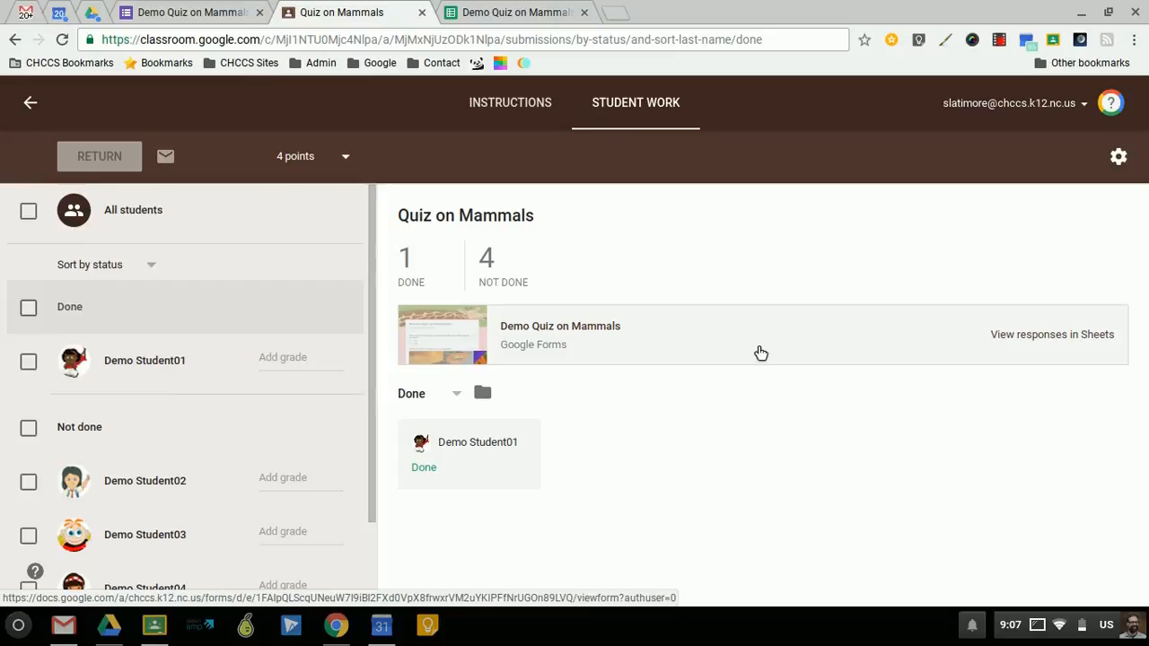
left_click(1023, 334)
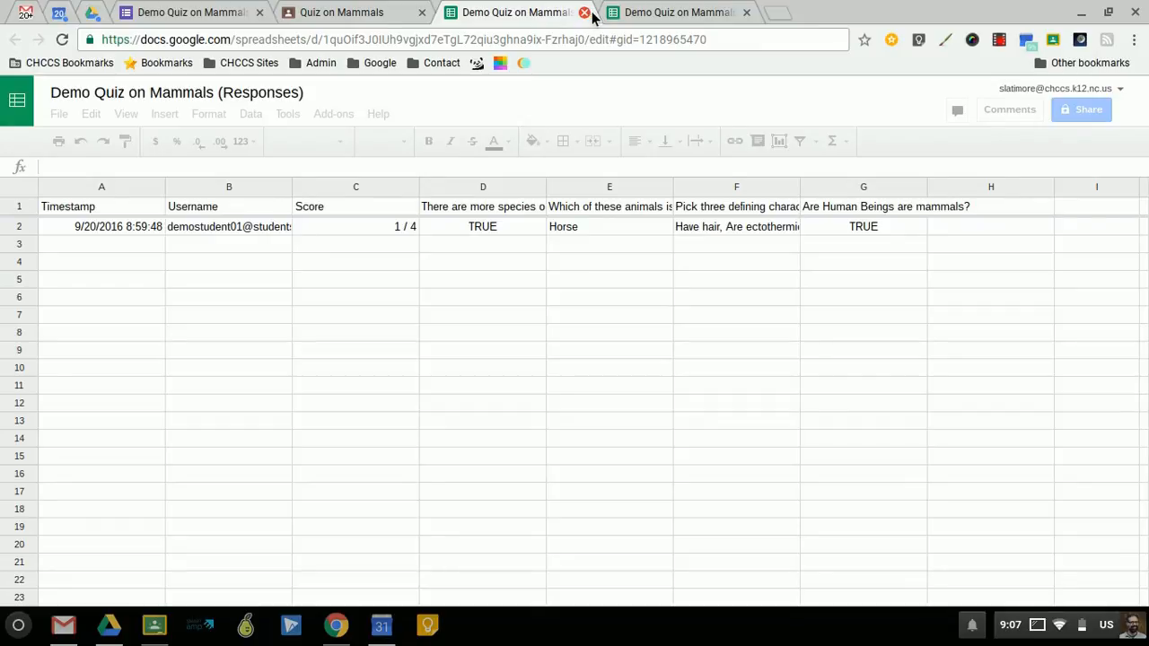
left_click(366, 20)
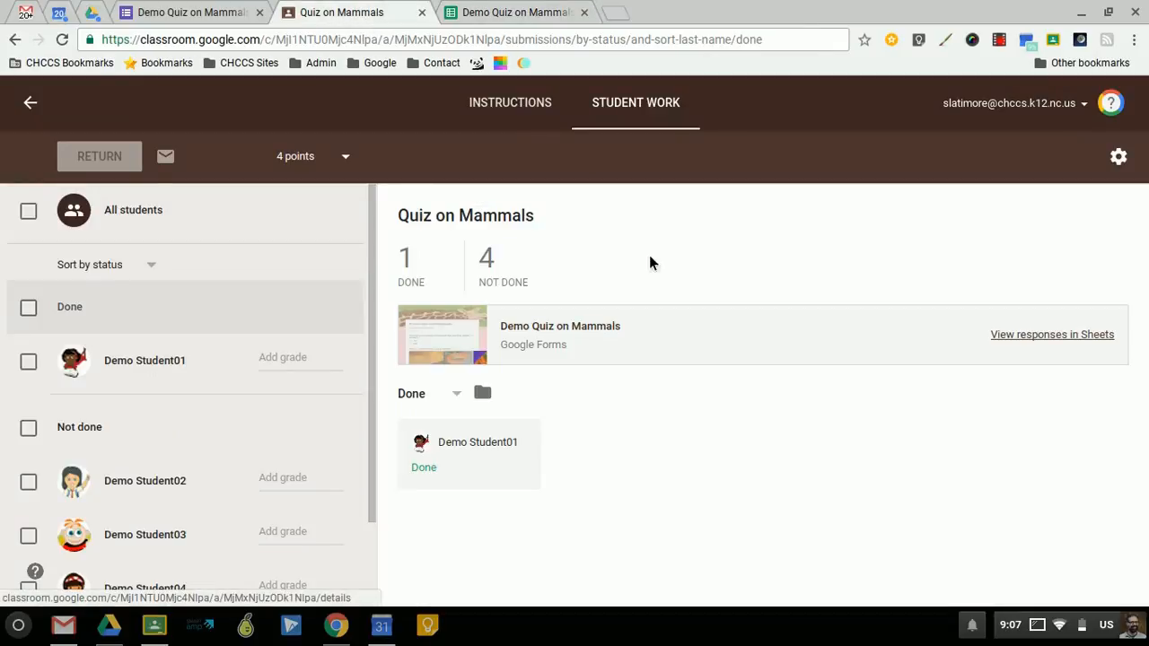
- Grade the one finished student 1 out of 4 and return the work with the private comment "Come see me to talk about characterizing mammals."
left_click(284, 368)
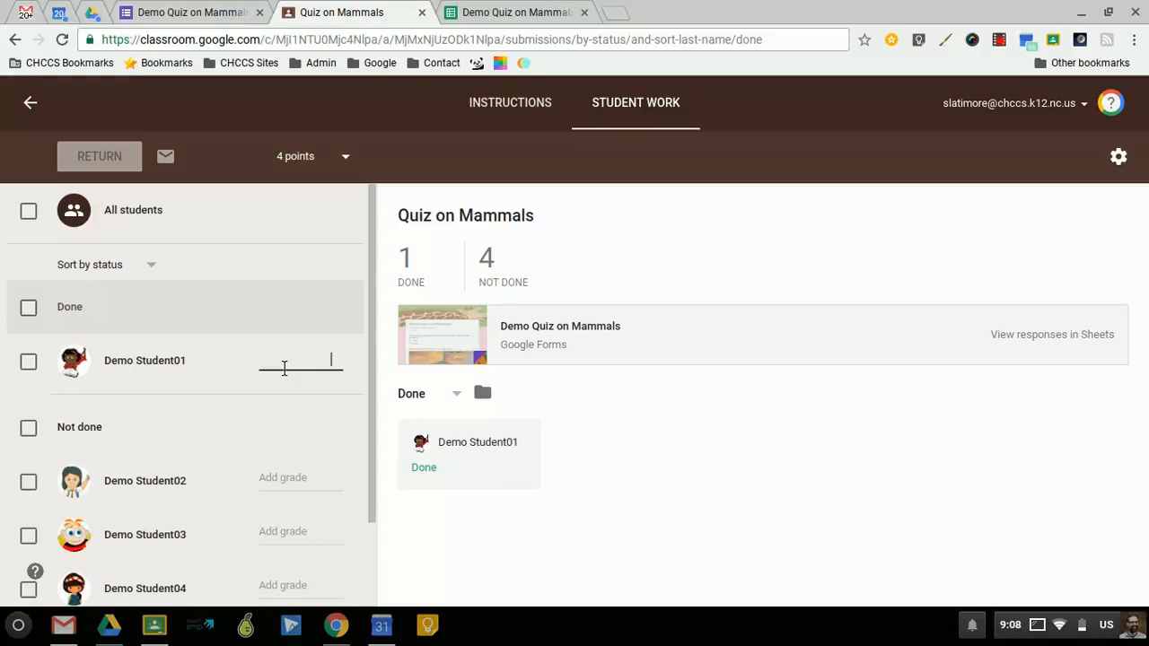
type("1")
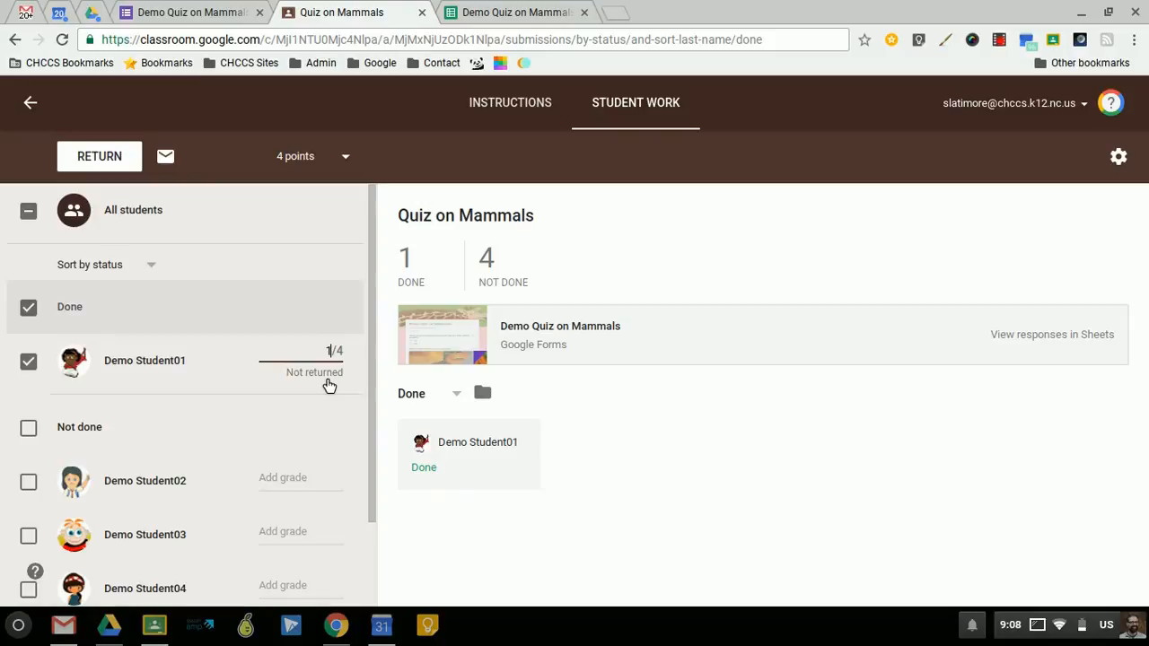
left_click(93, 159)
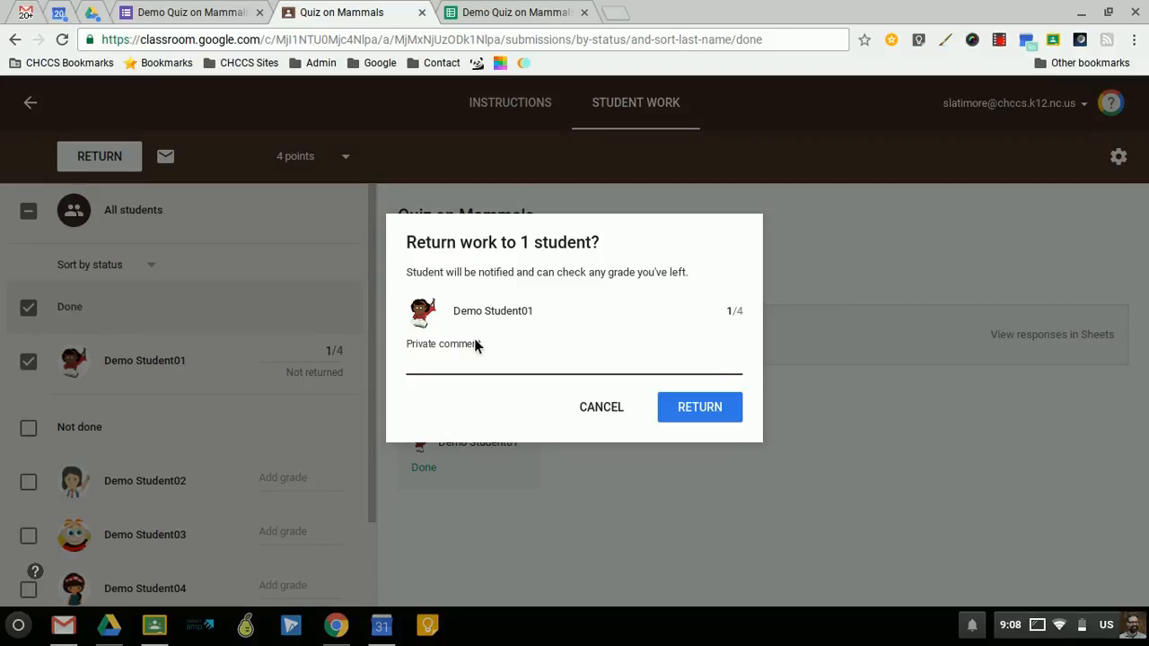
type("Com")
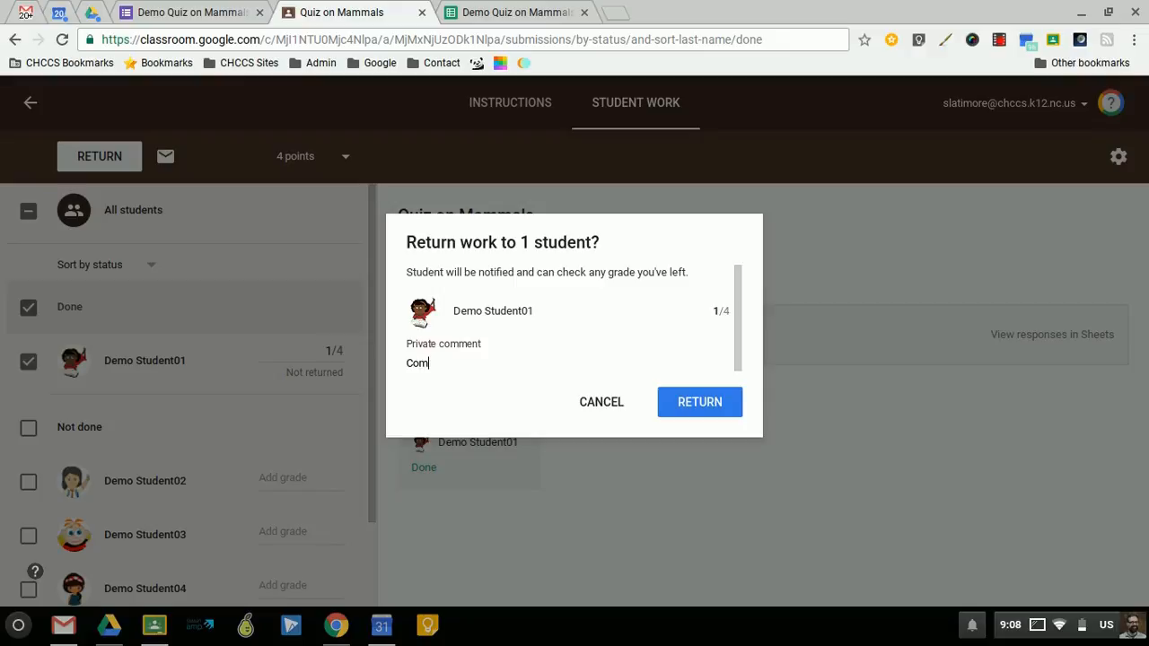
type("e see me")
type(" to talk about ")
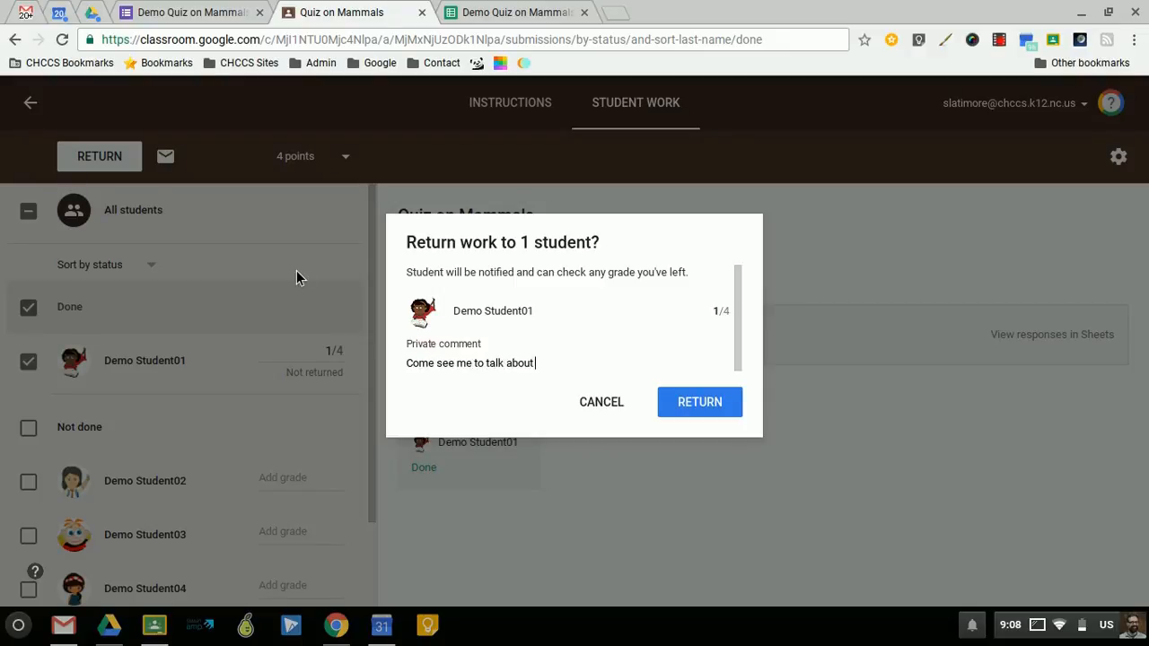
type("characterizing mammals.")
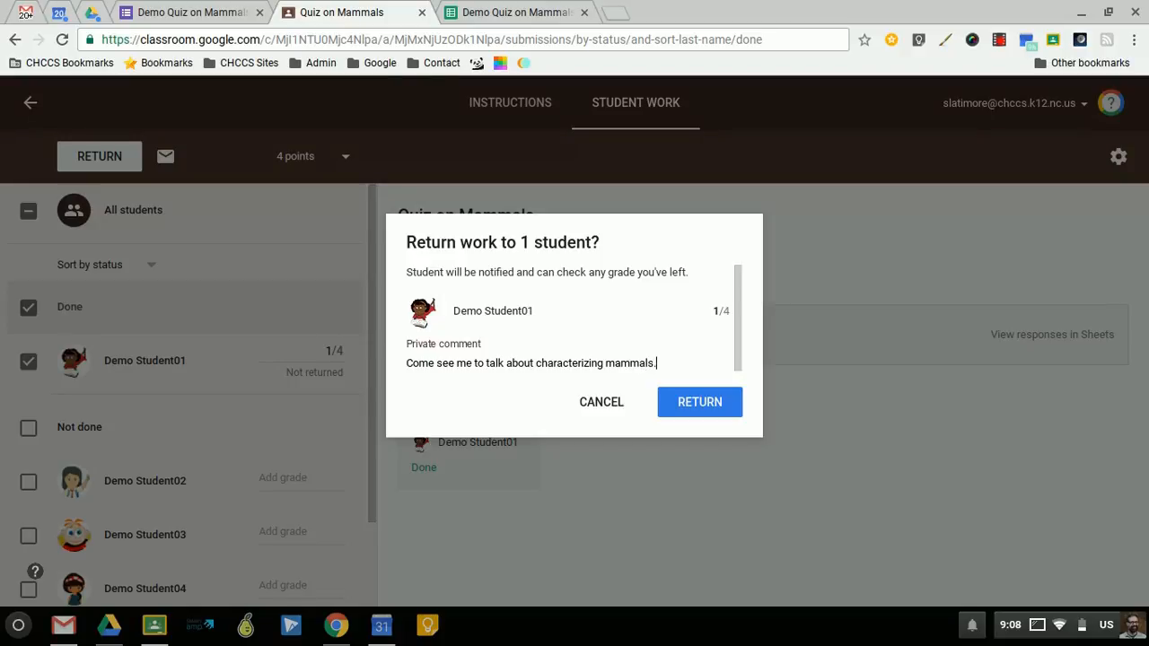
left_click(685, 409)
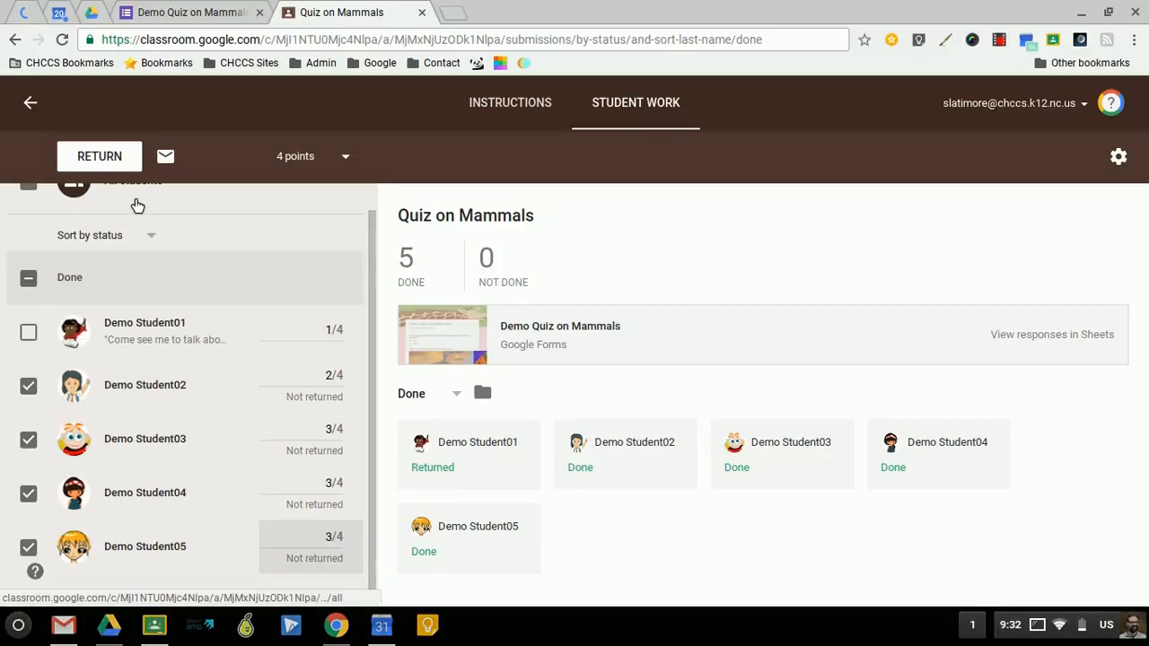
- Return the graded quizzes to the four selected students without a private comment
left_click(101, 162)
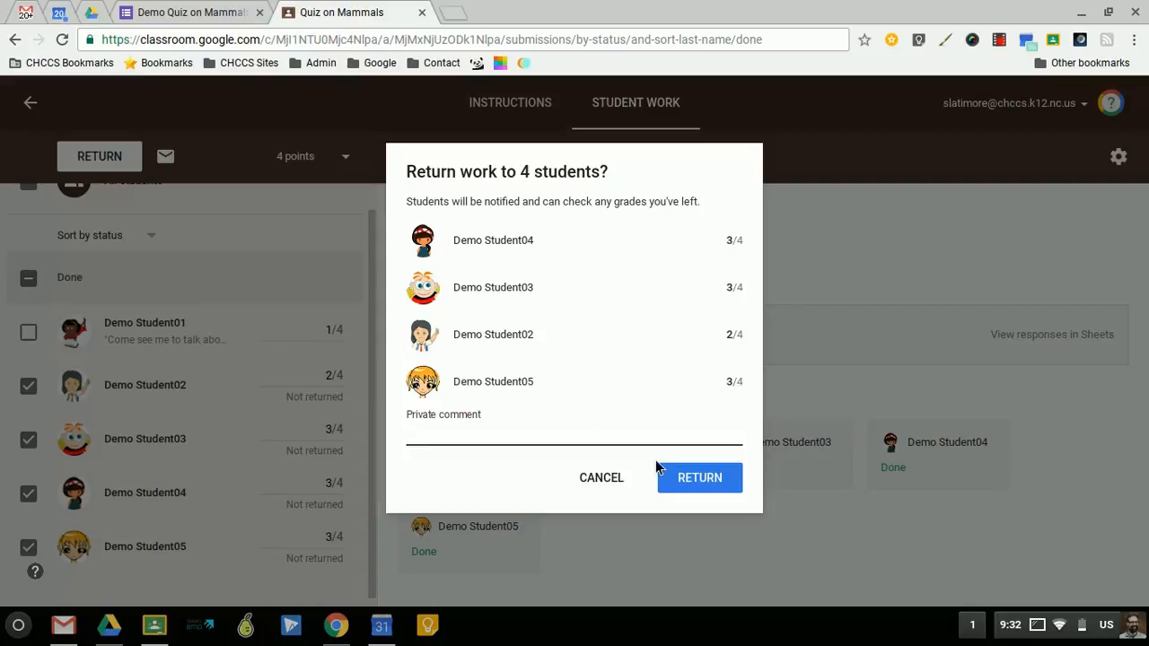
left_click(691, 485)
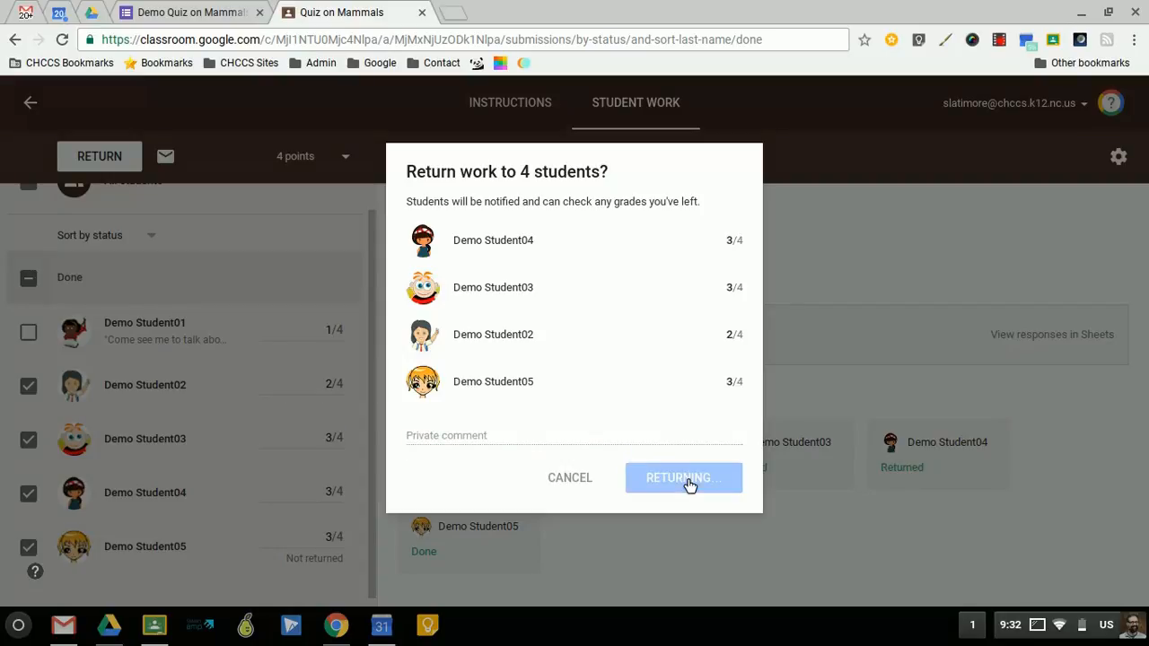
scroll(295, 380, "down", 1)
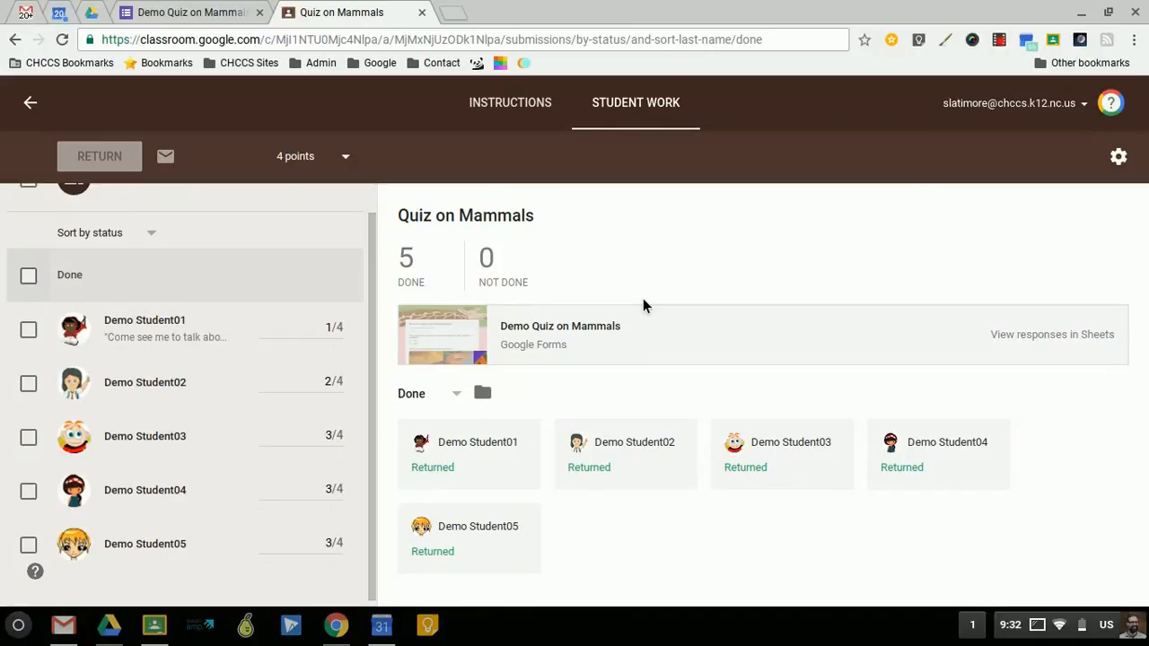
- Open the attached Demo Quiz on Mammals form from the assignment, switch it to editing, and show its responses
left_click(538, 329)
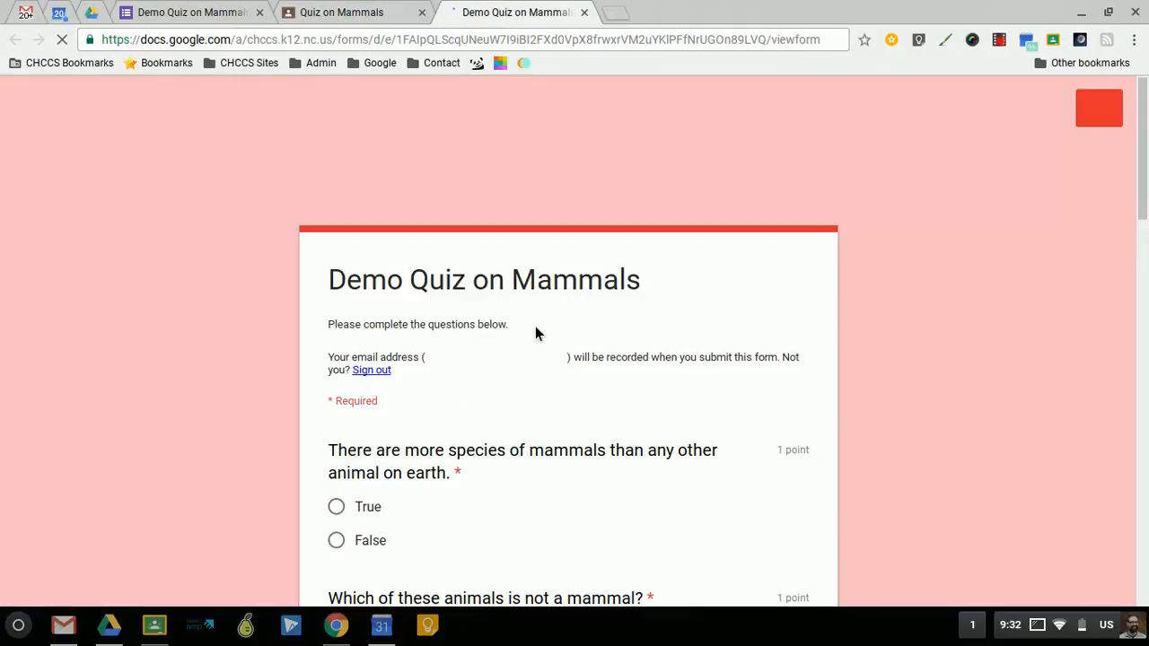
left_click(300, 14)
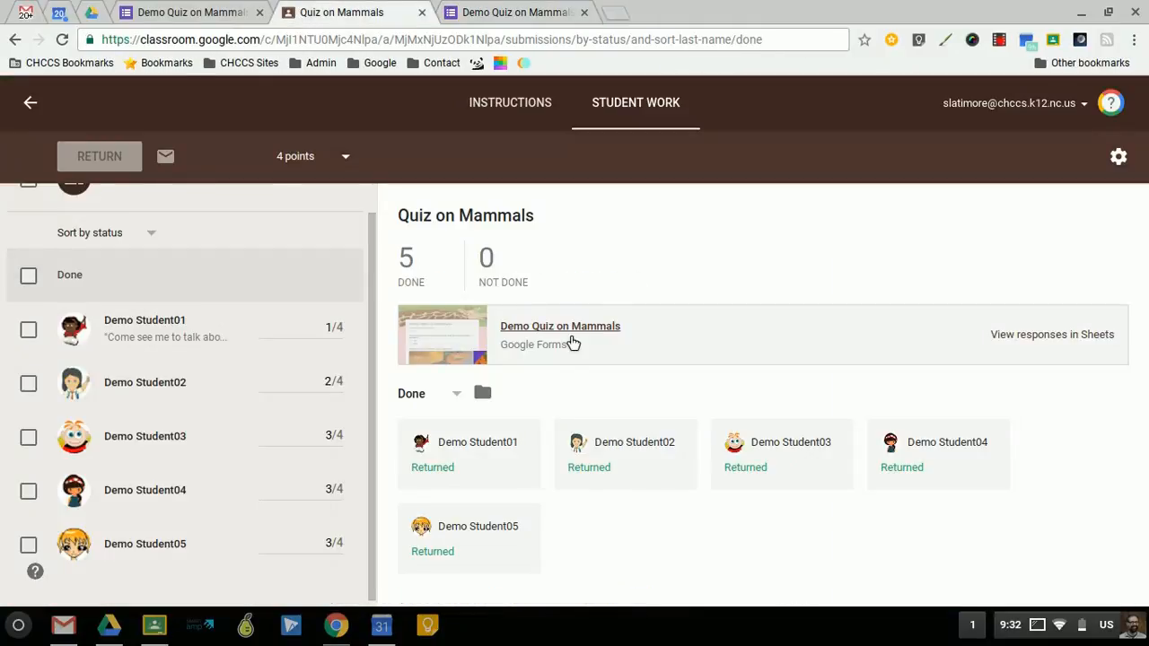
left_click(495, 13)
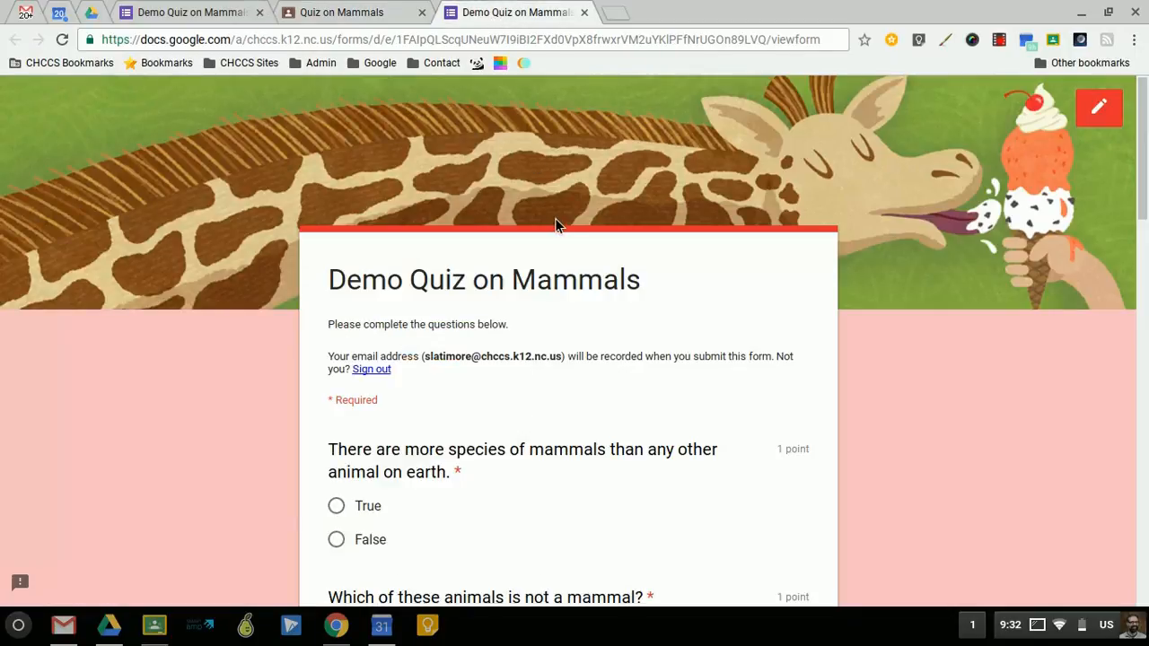
left_click(1096, 111)
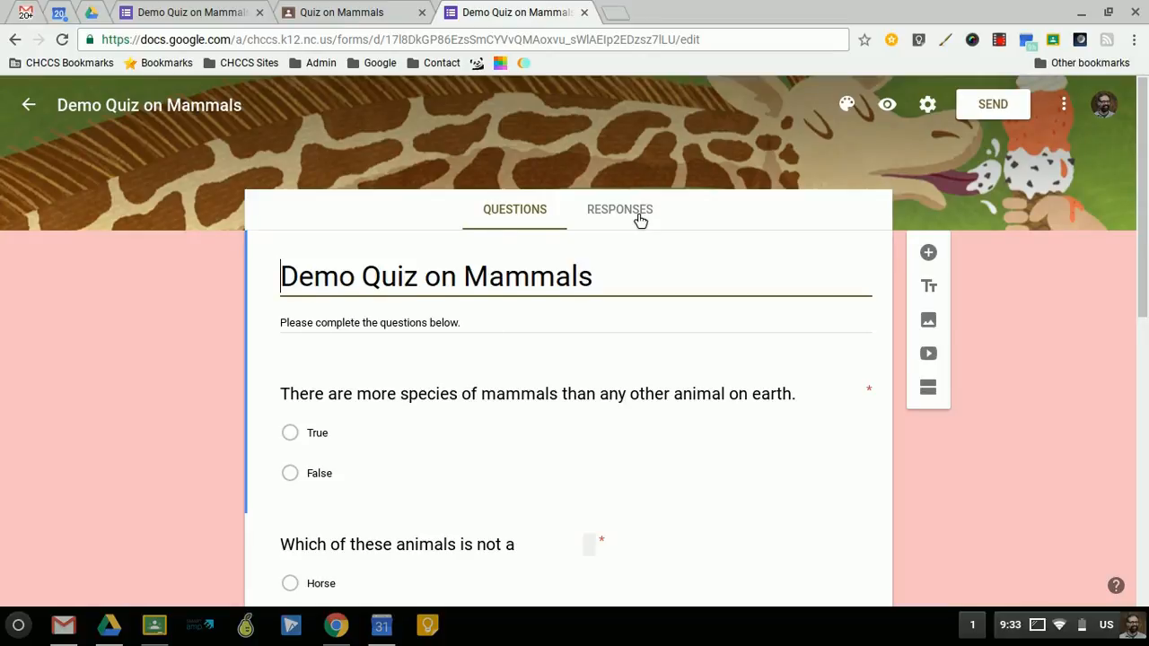
left_click(639, 219)
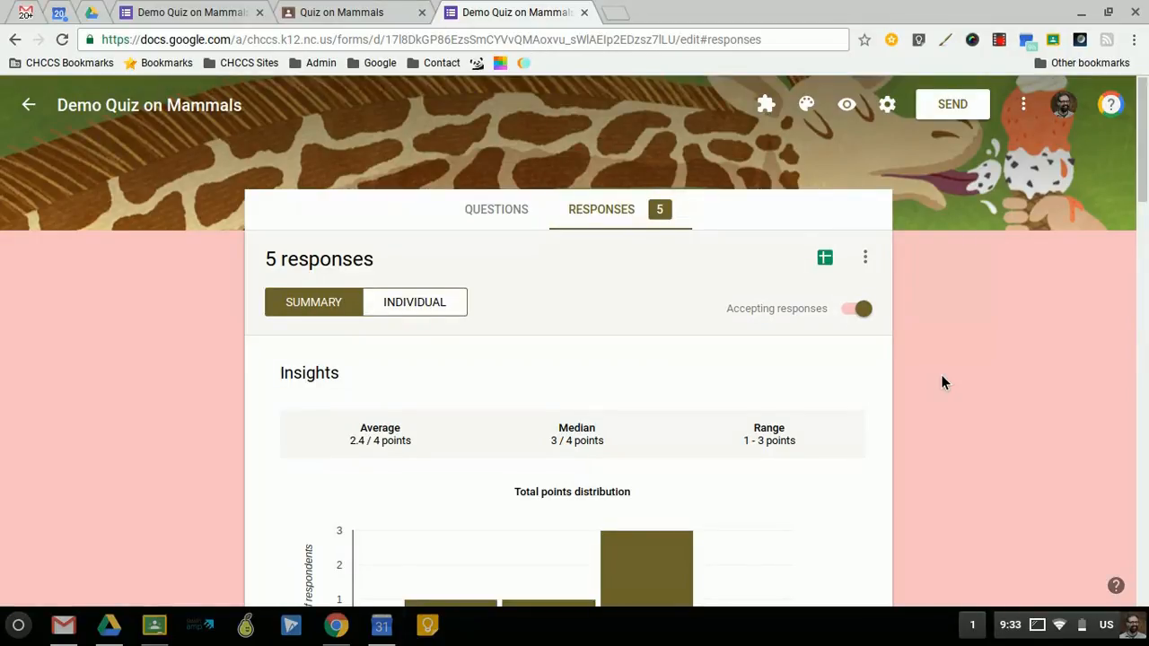
- Examine the response summary's score insights, points distribution, frequently missed questions, student scores and the first question's answer chart
scroll(941, 377, "down", 2)
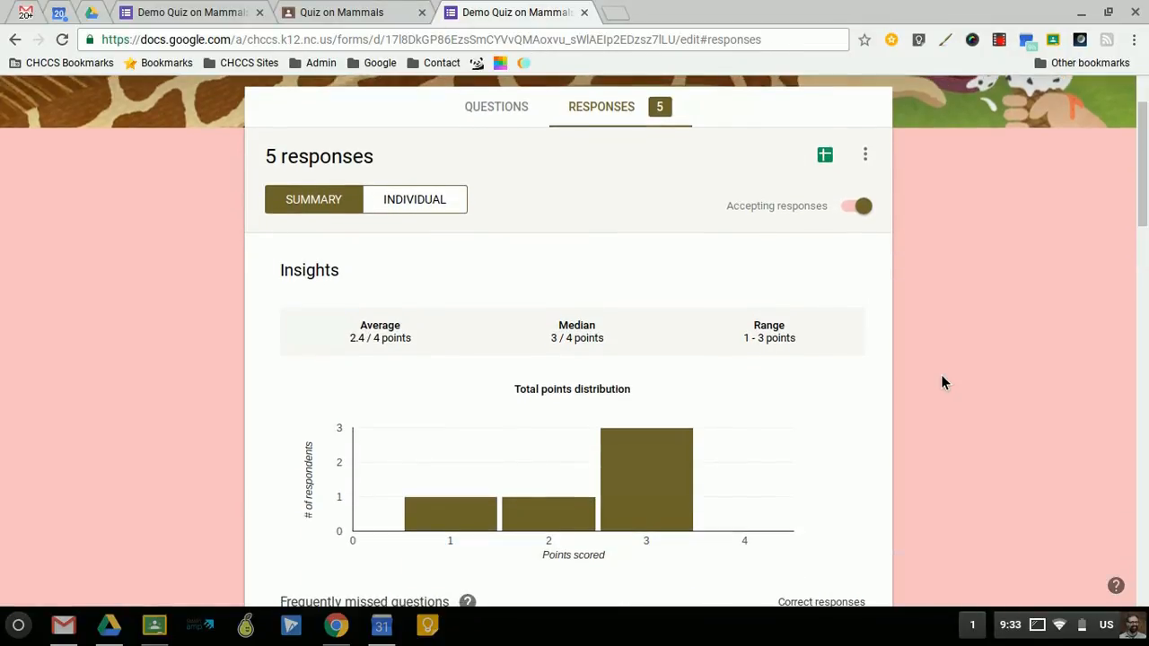
scroll(940, 381, "down", 2)
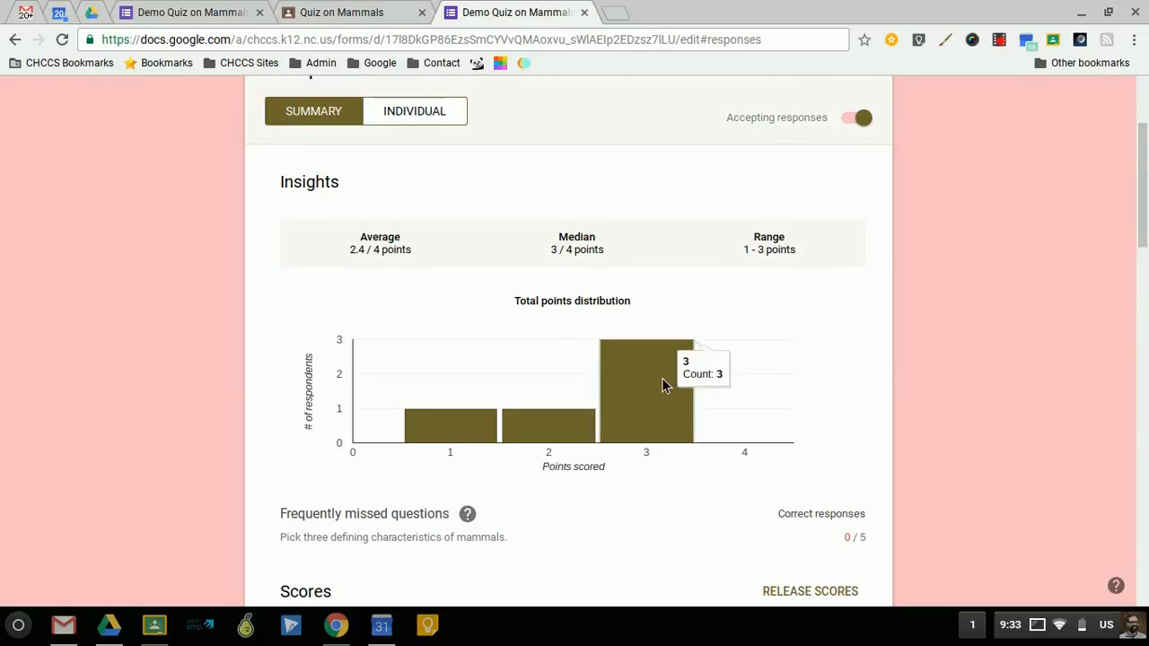
mouse_move(683, 376)
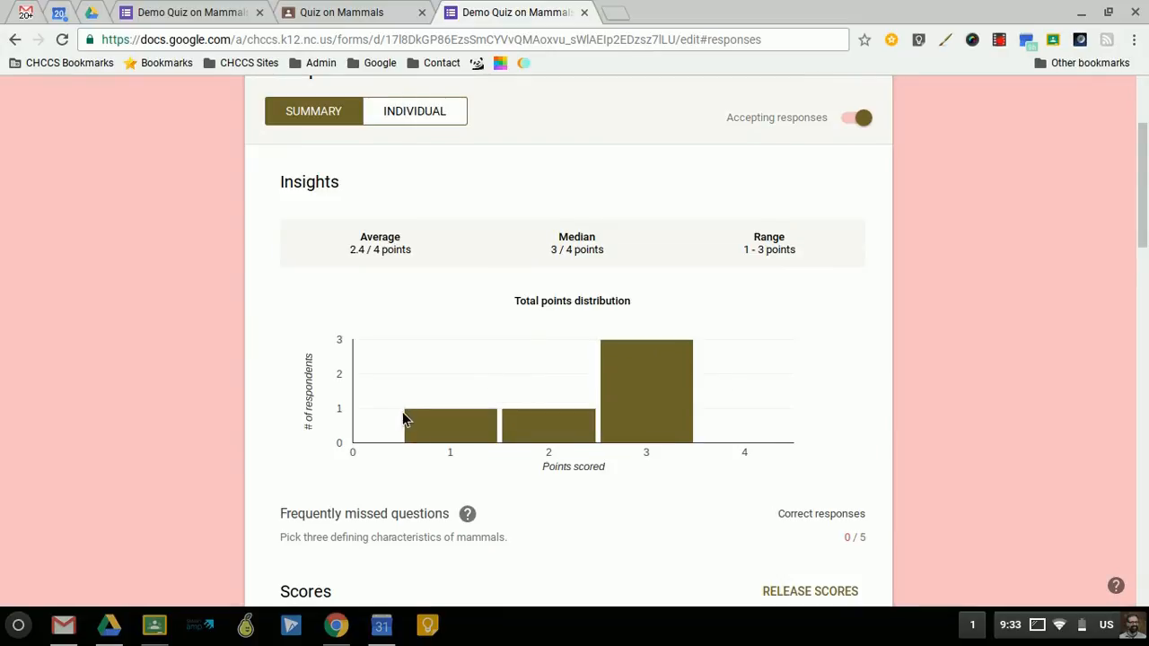
scroll(921, 372, "down", 3)
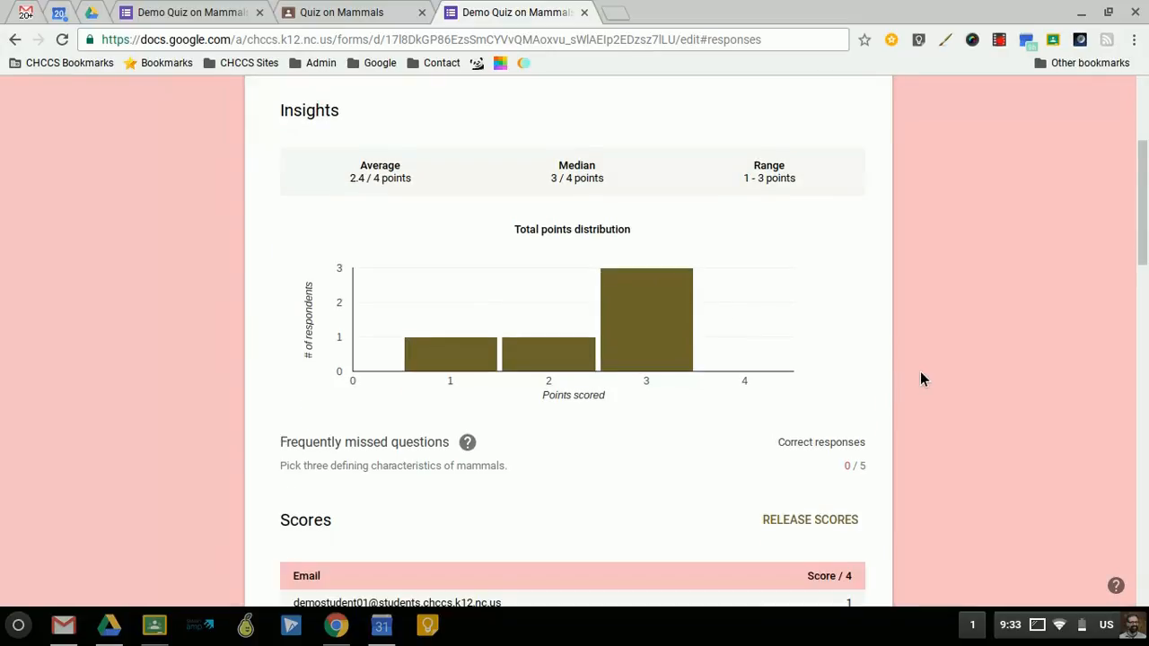
scroll(919, 378, "down", 2)
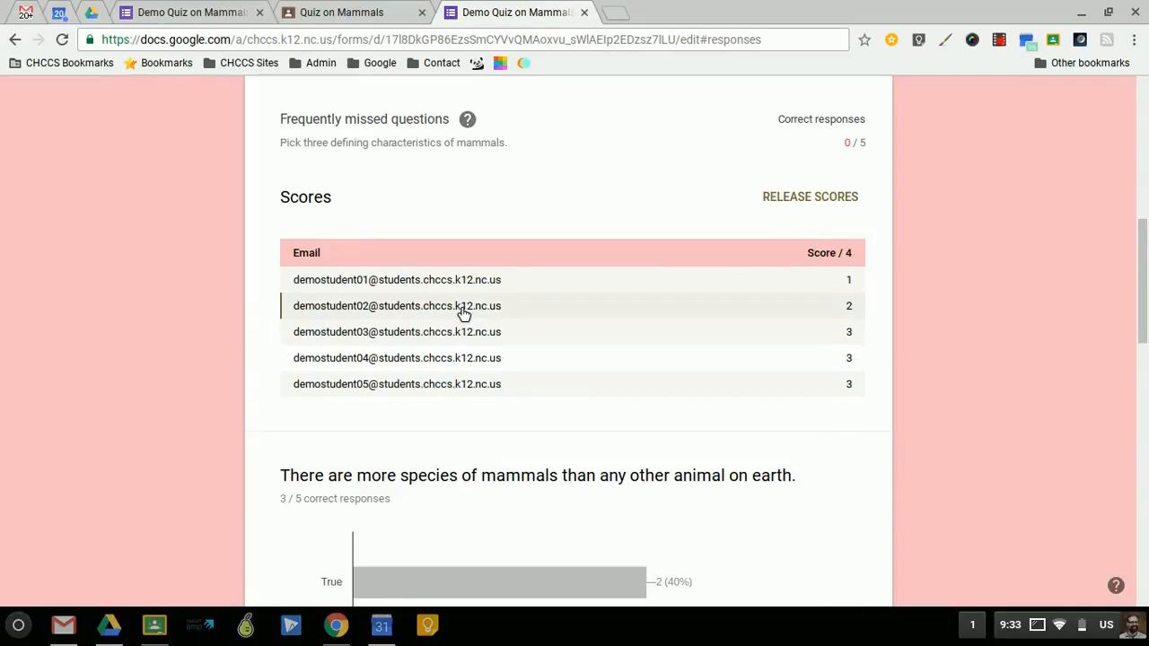
scroll(917, 326, "down", 5)
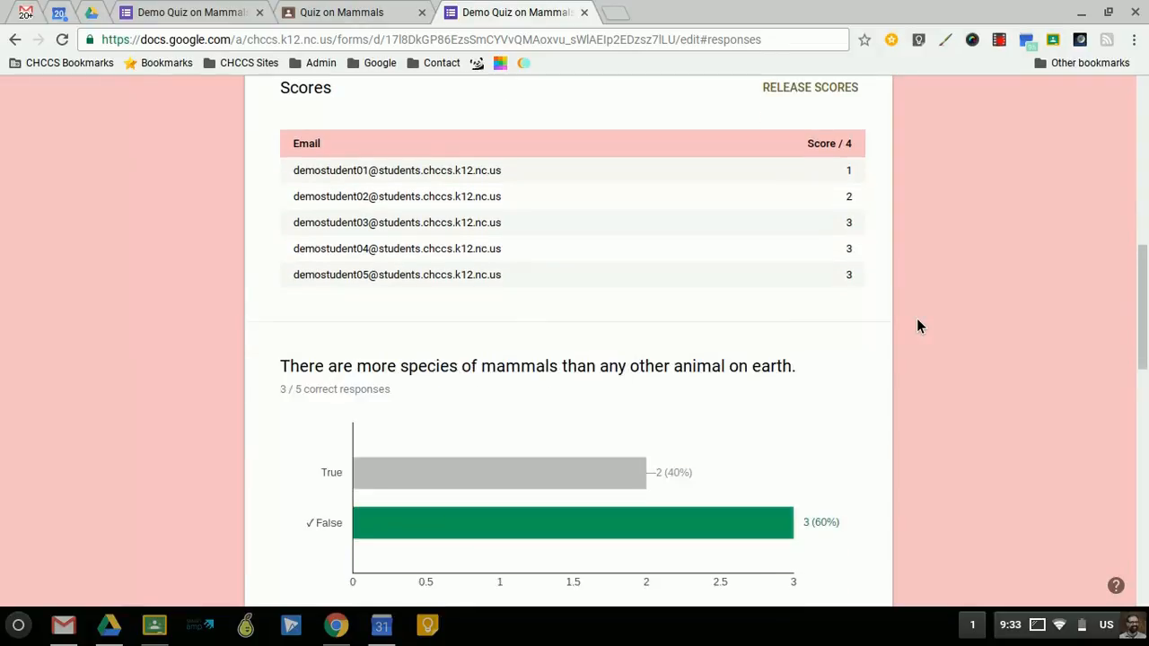
scroll(918, 326, "down", 2)
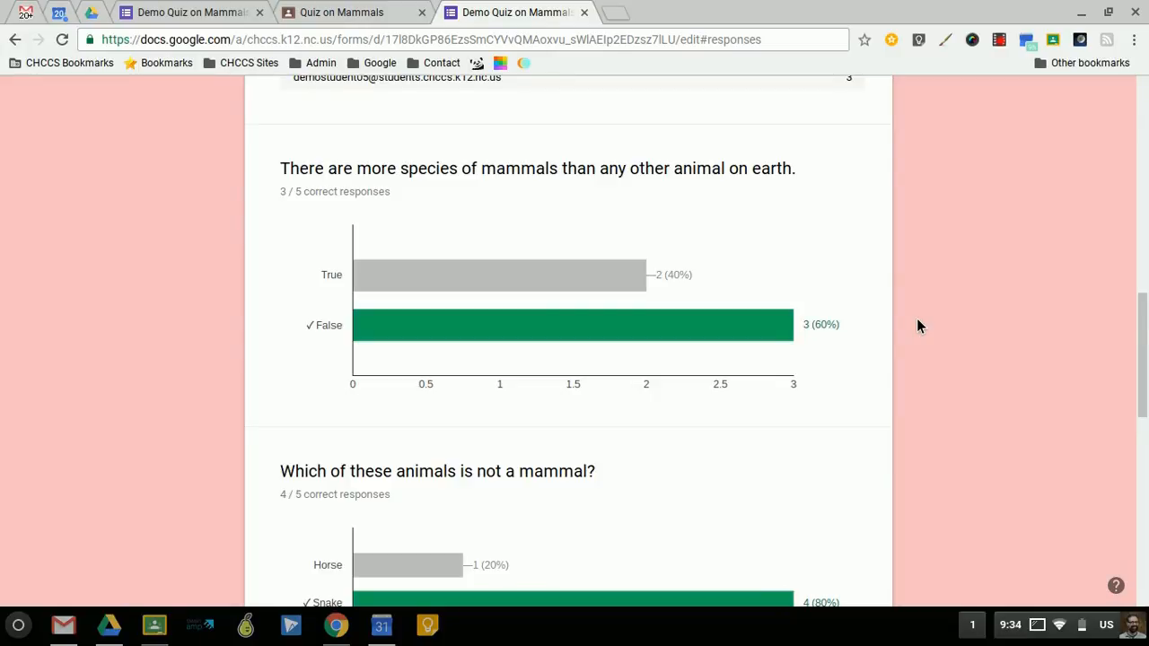
mouse_move(422, 323)
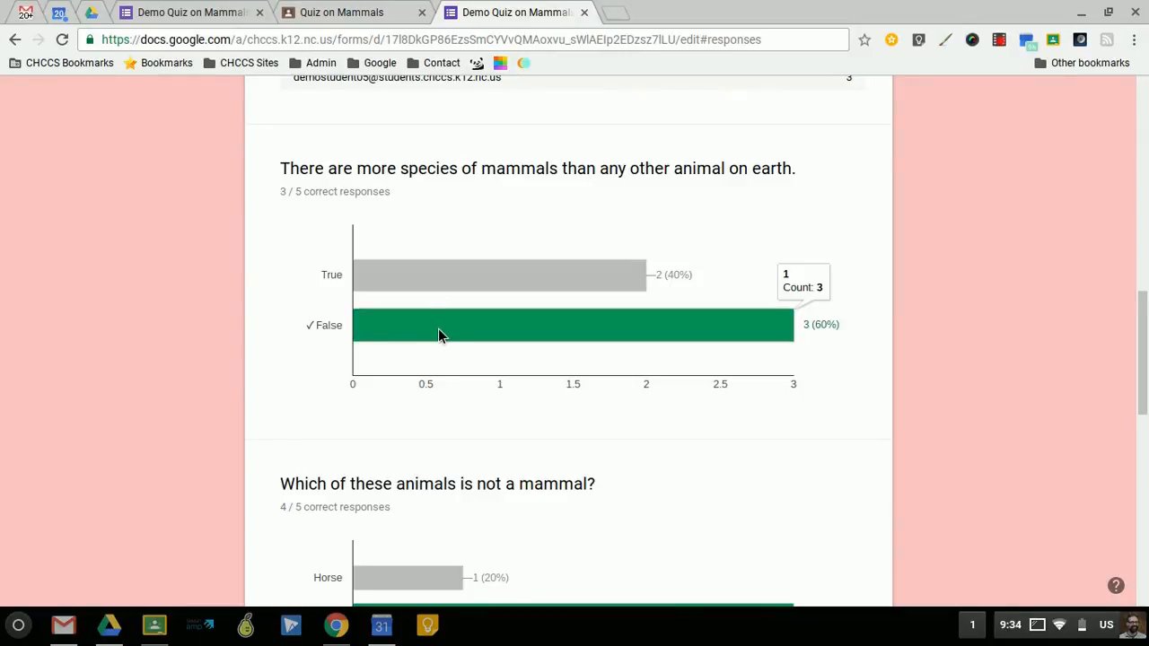
mouse_move(440, 286)
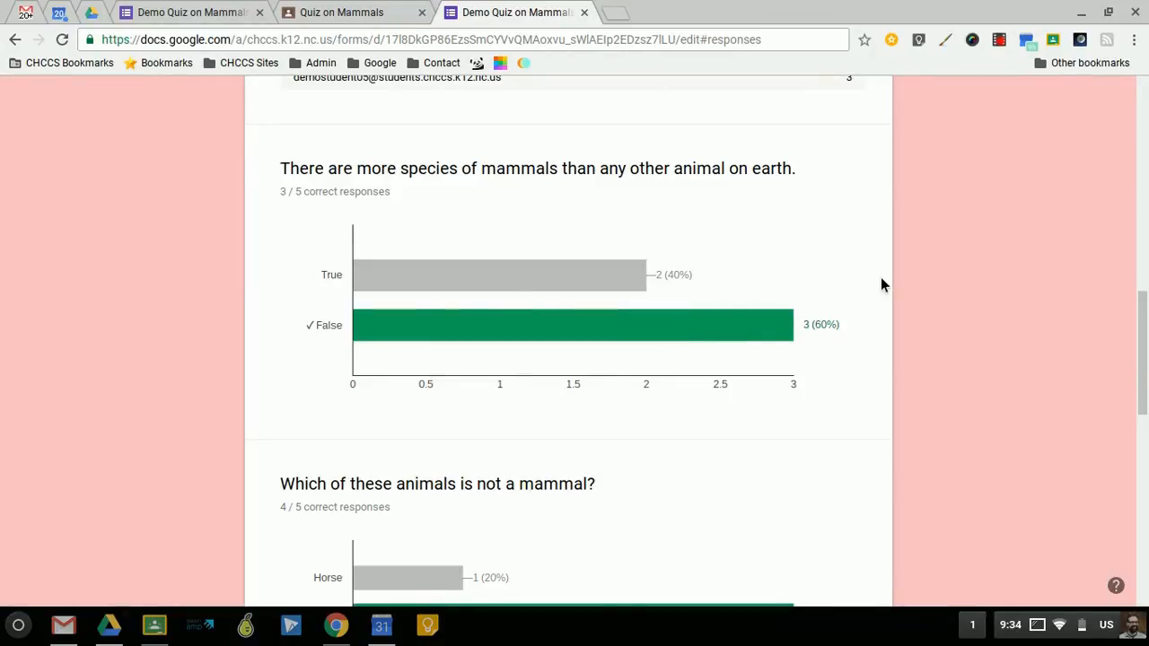
- Examine the answer charts for the remaining quiz questions, from the non-mammal animal question through the human beings question
scroll(905, 290, "down", 3)
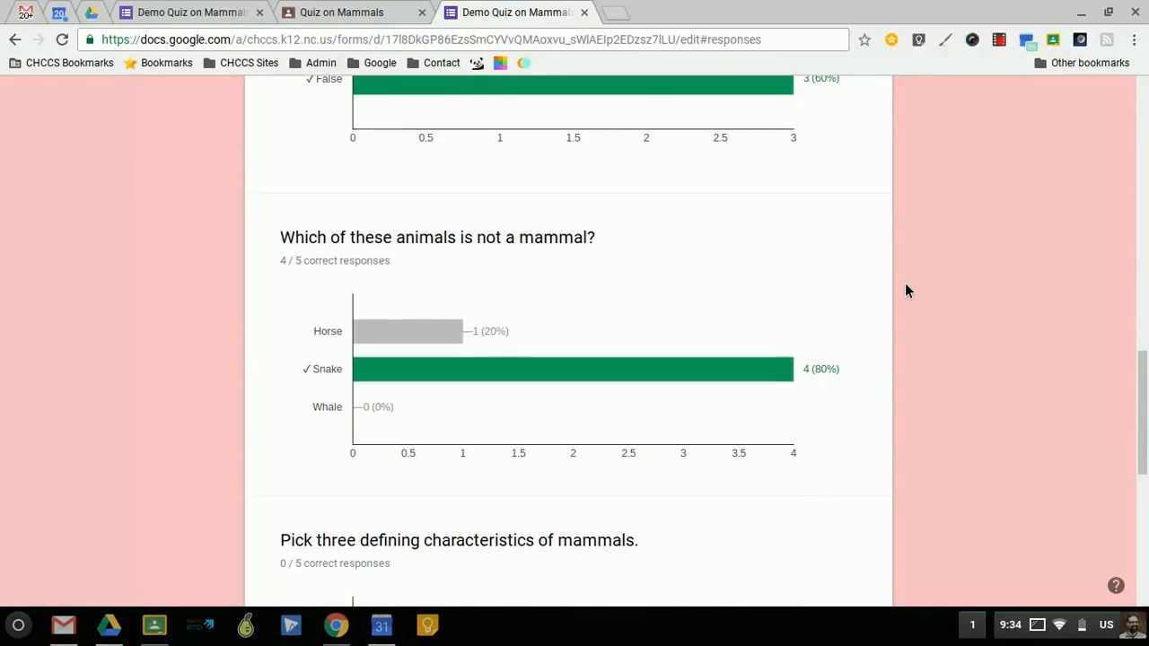
scroll(905, 290, "down", 1)
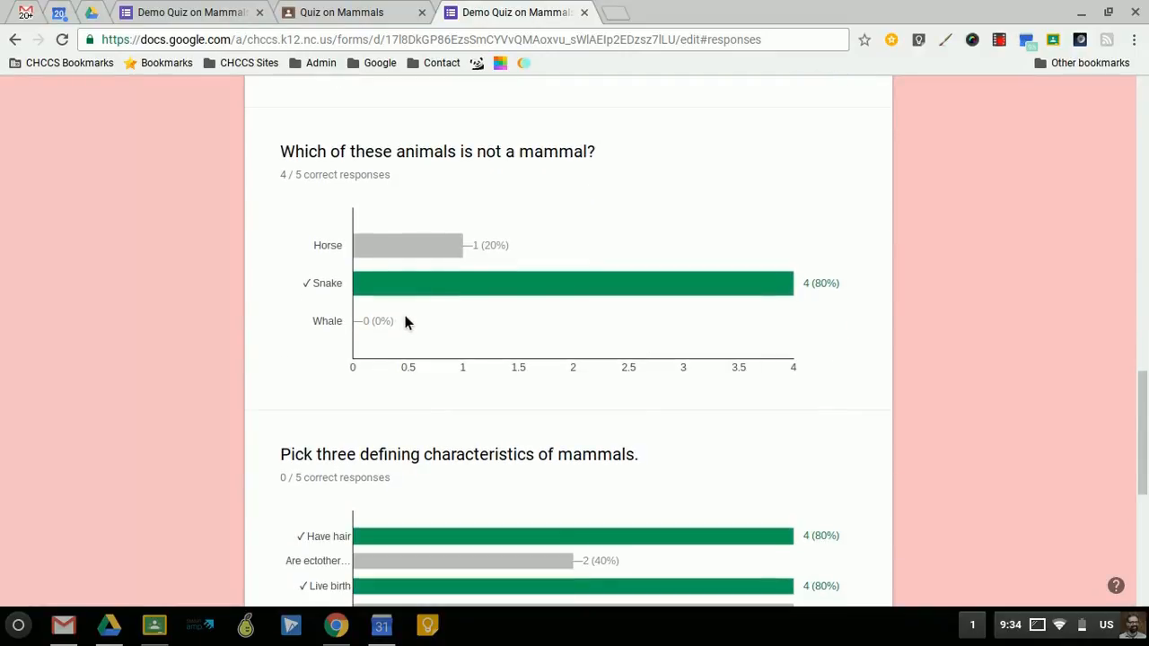
mouse_move(396, 245)
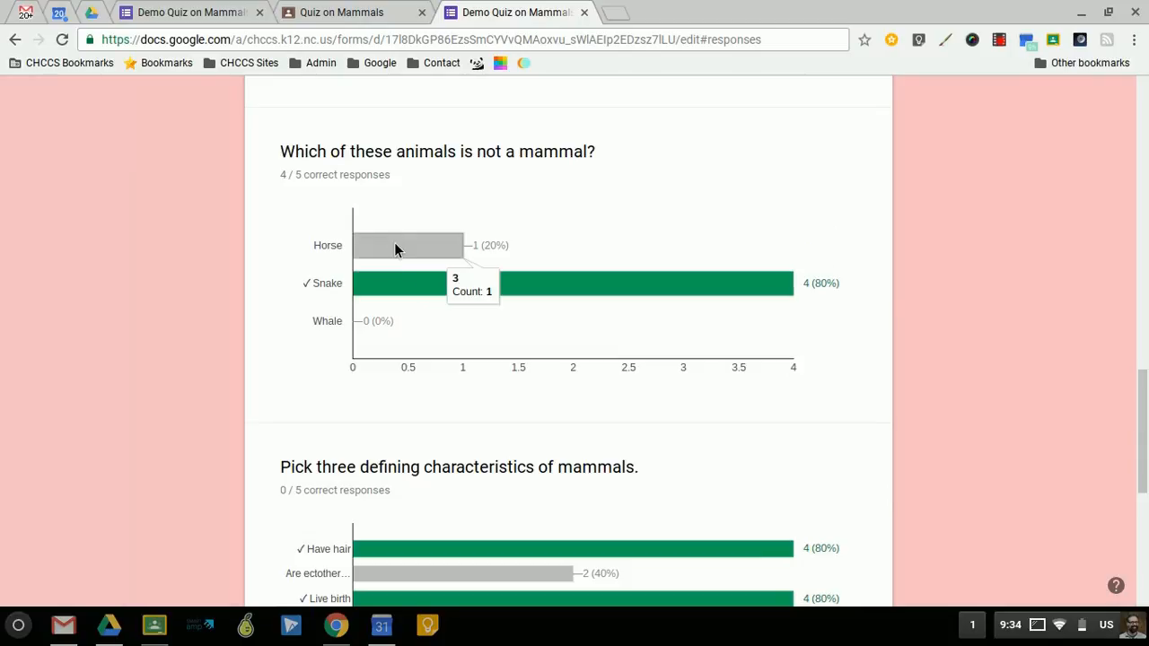
mouse_move(405, 293)
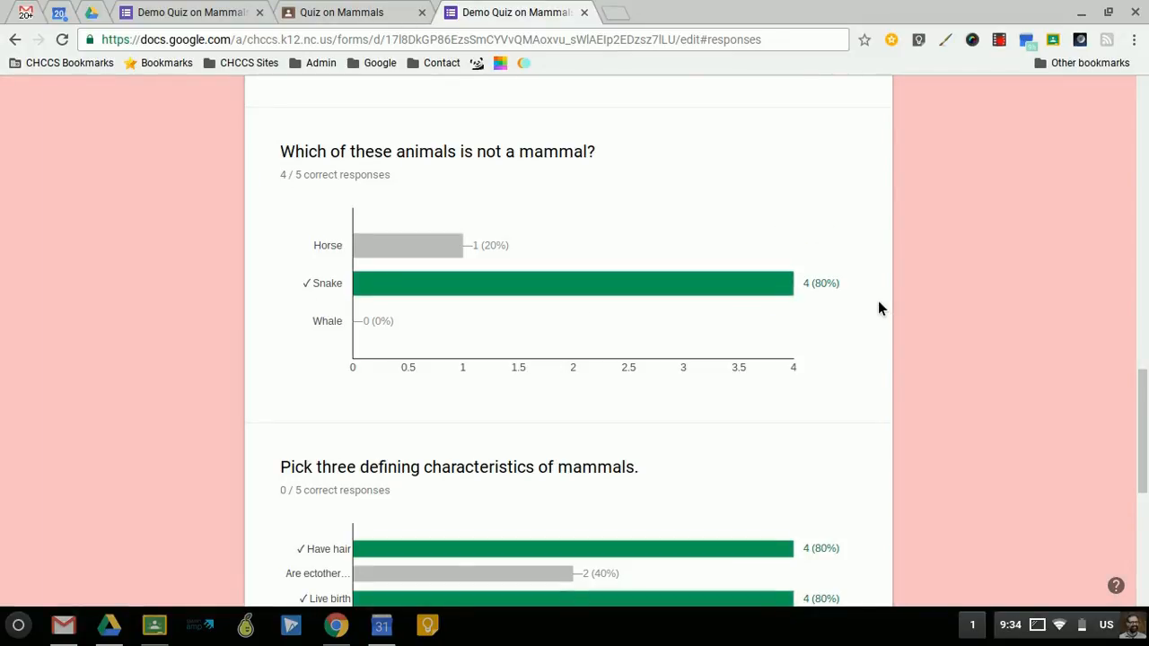
scroll(880, 310, "down", 3)
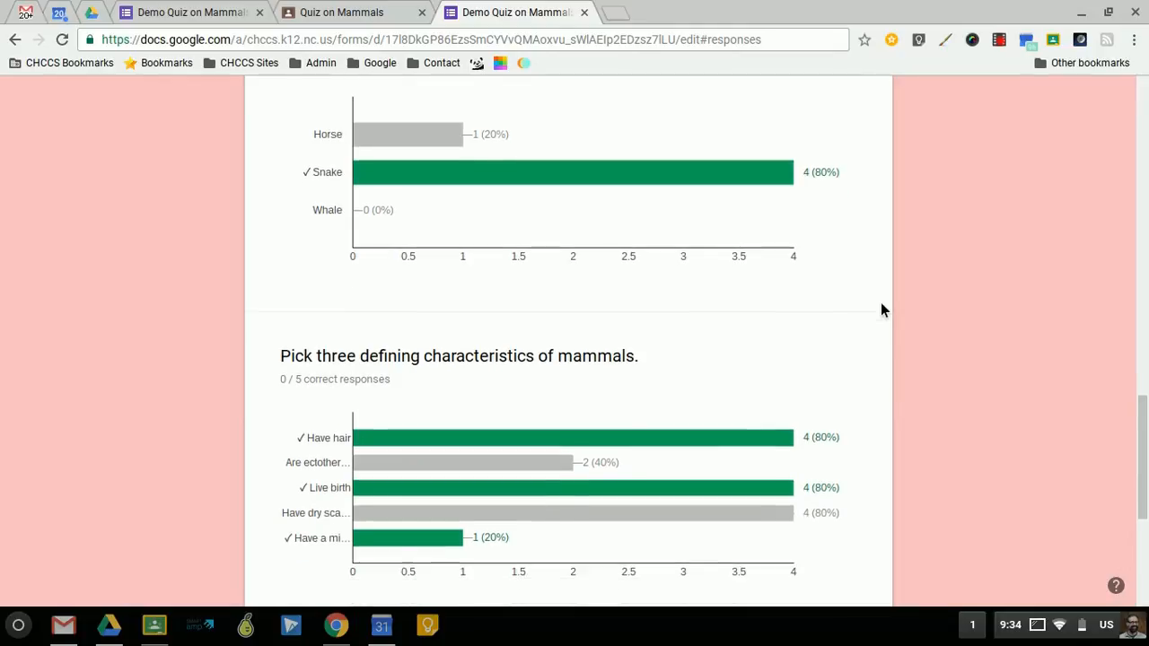
scroll(880, 310, "down", 2)
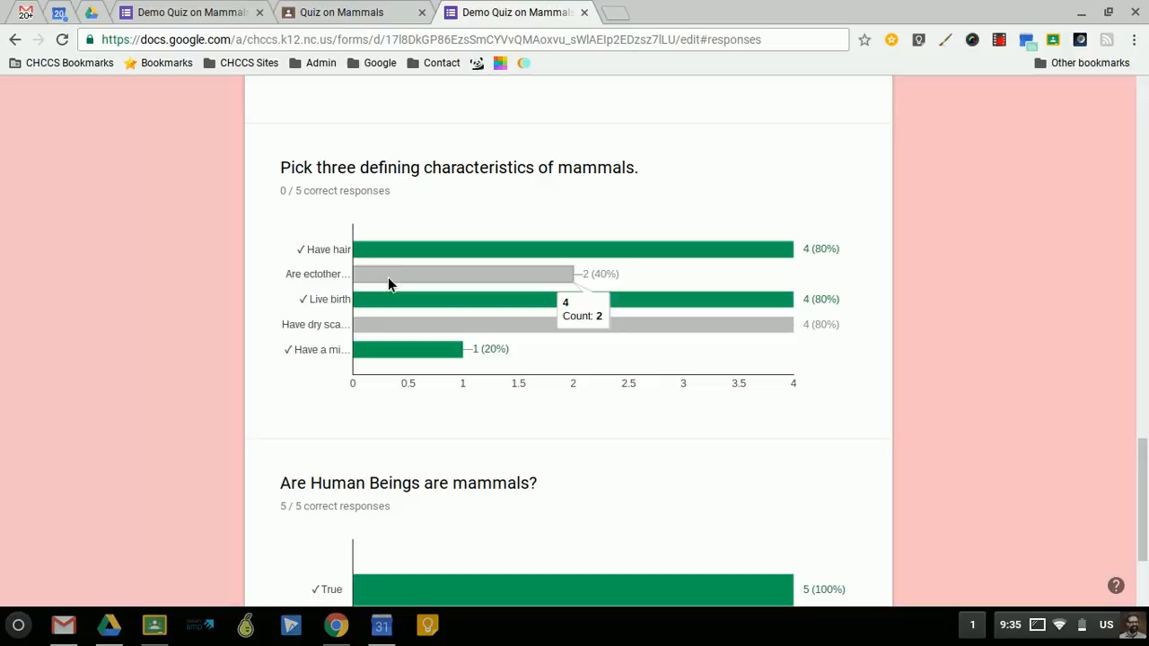
scroll(750, 402, "down", 3)
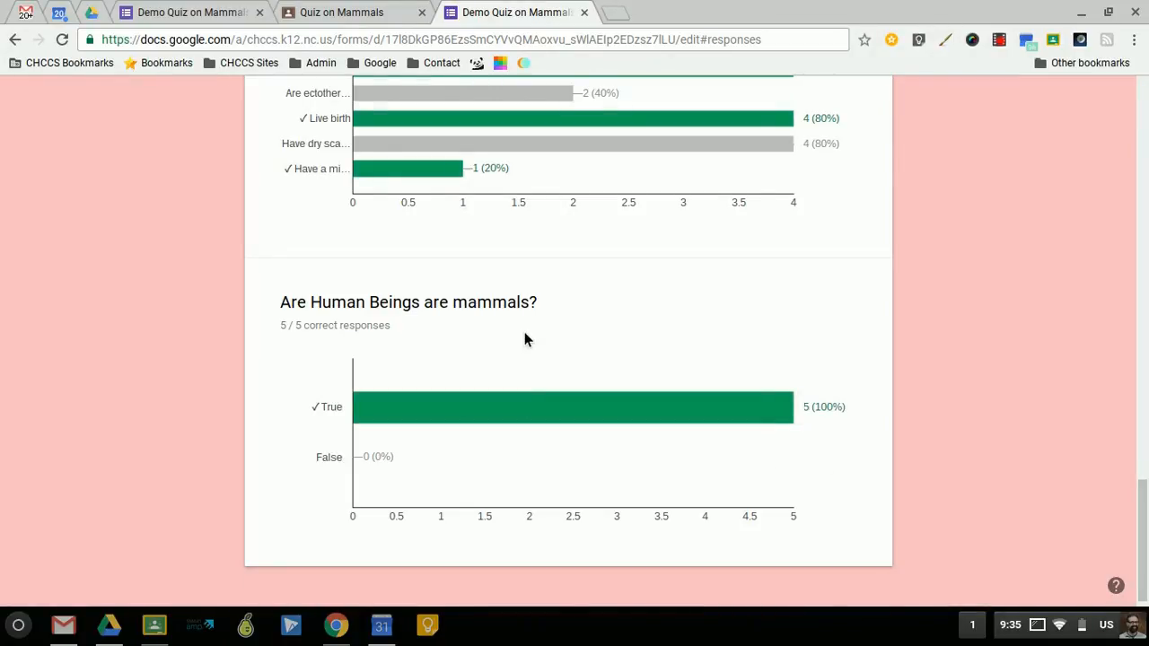
- Open the quiz responses in Sheets from the Quiz on Mammals assignment in Classroom, and return to the assignment
left_click(339, 15)
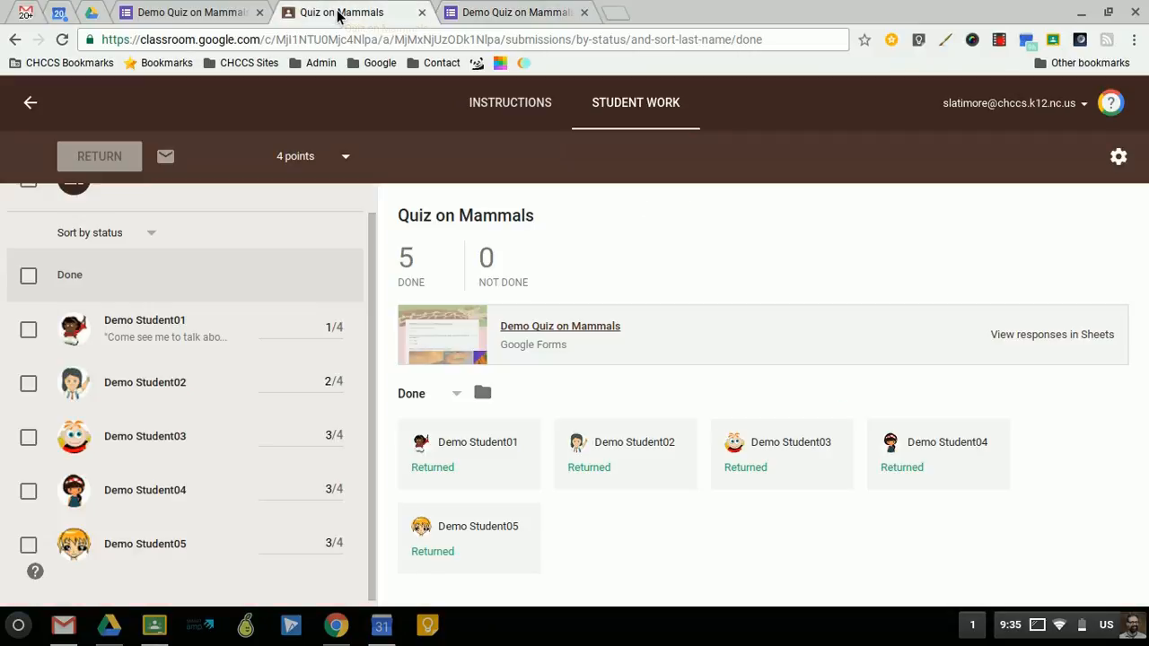
left_click(1023, 337)
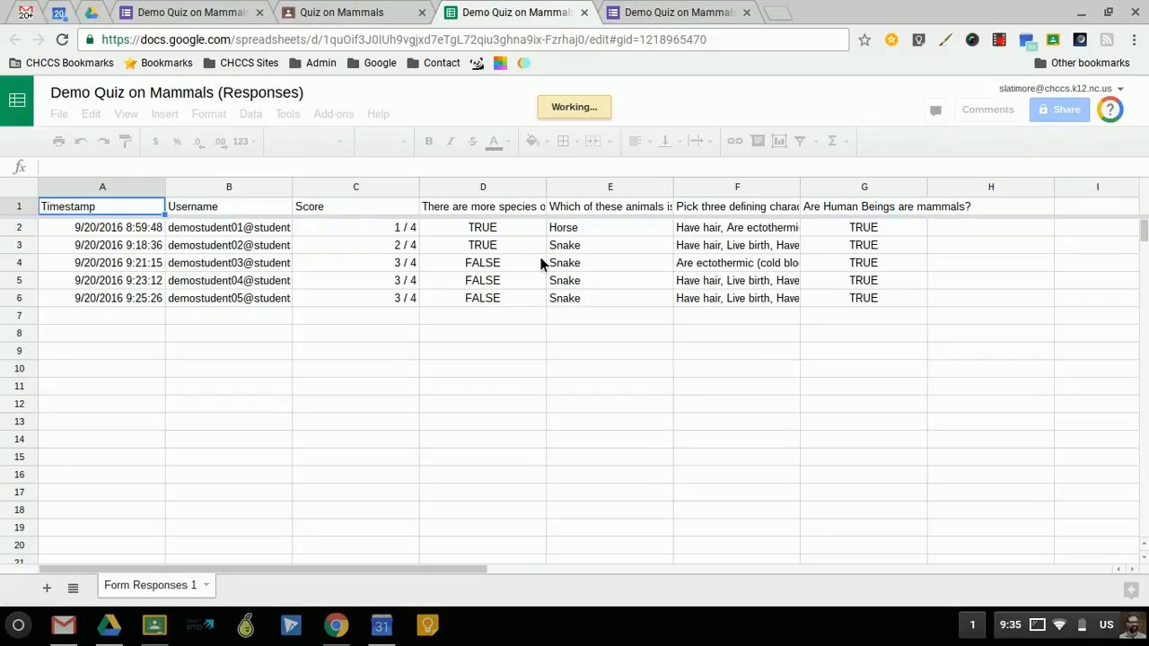
left_click(368, 9)
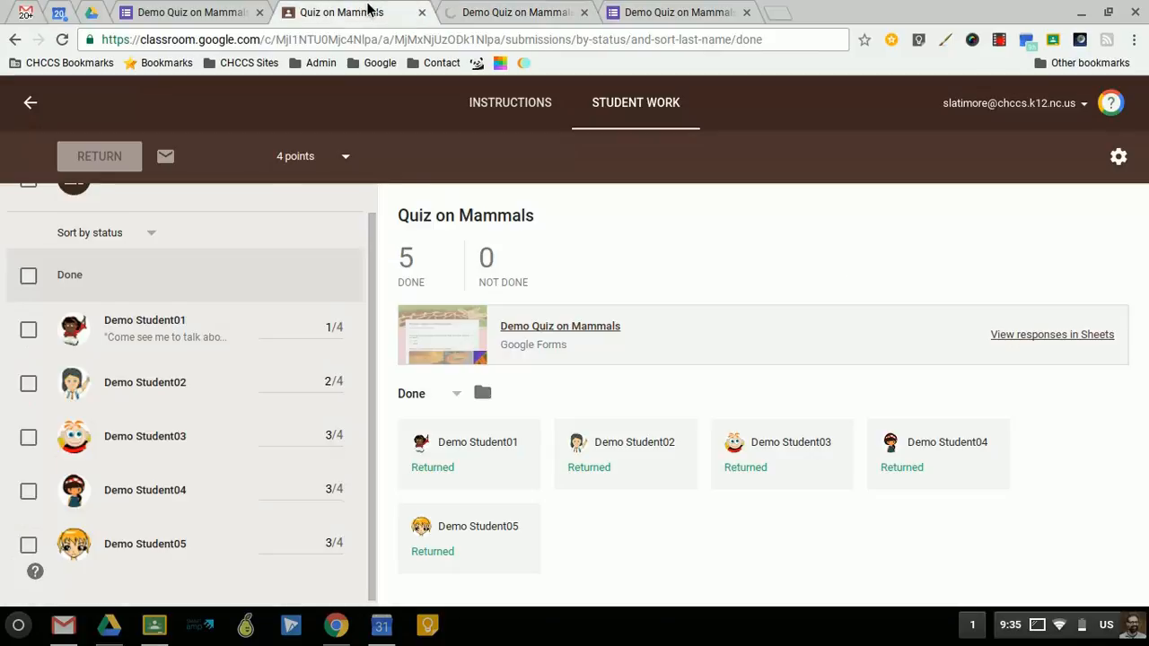
- Show the individual responses in the Demo Quiz on Mammals form and review the first student's graded answers and feedback
left_click(694, 19)
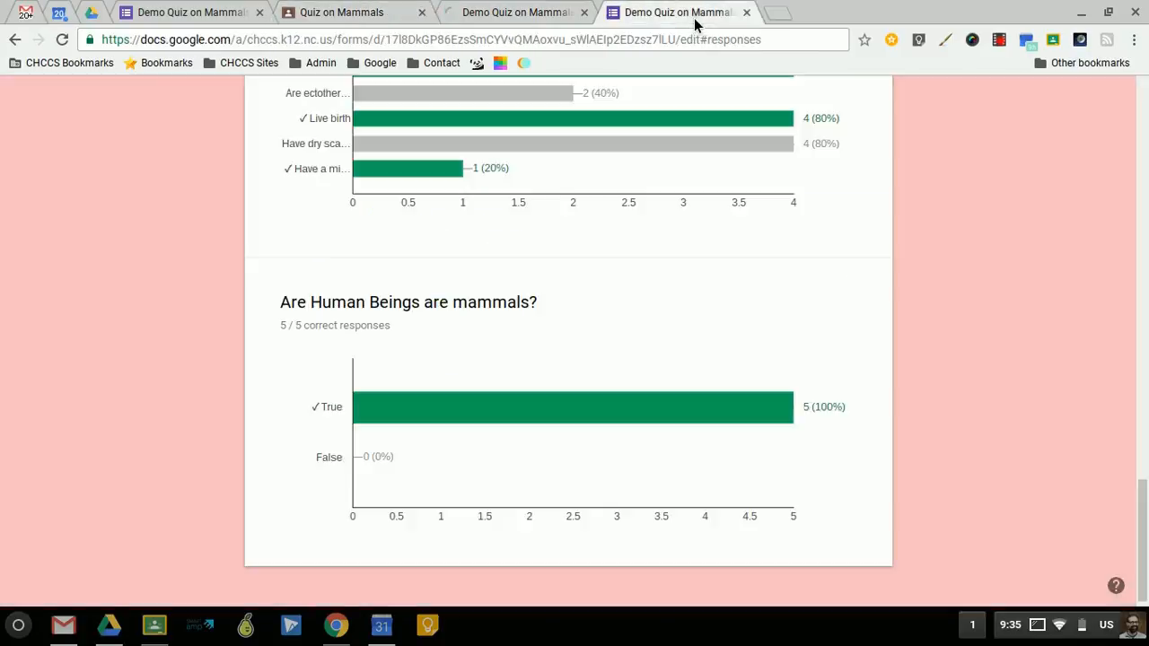
scroll(628, 350, "up", 15)
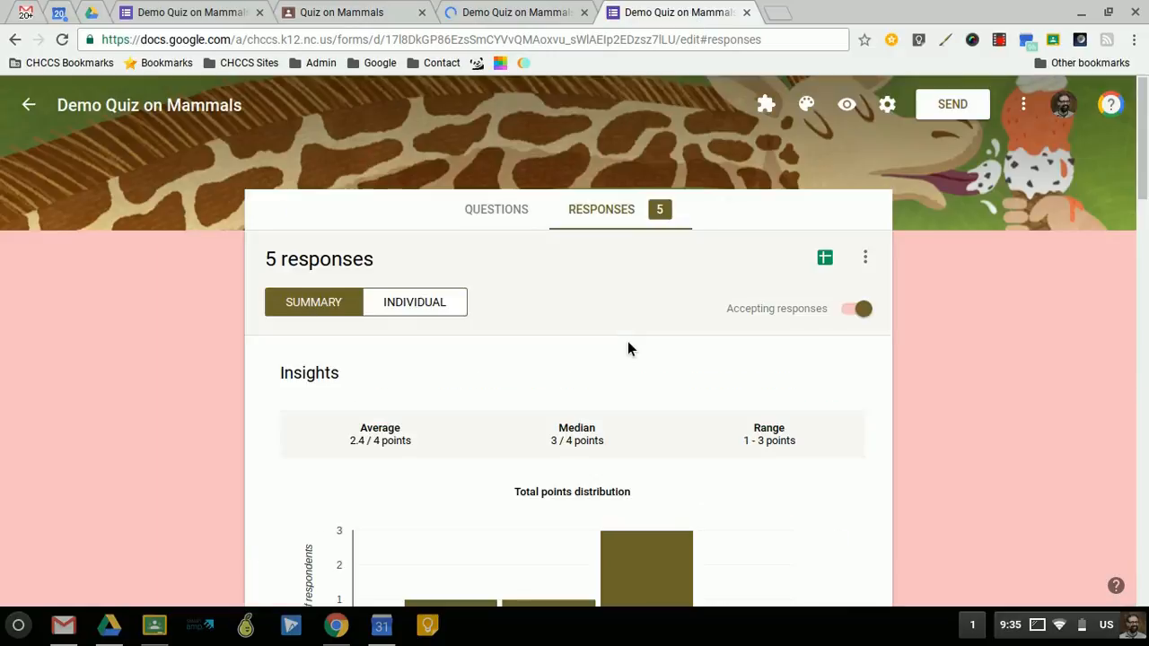
left_click(446, 305)
scroll(576, 313, "down", 2)
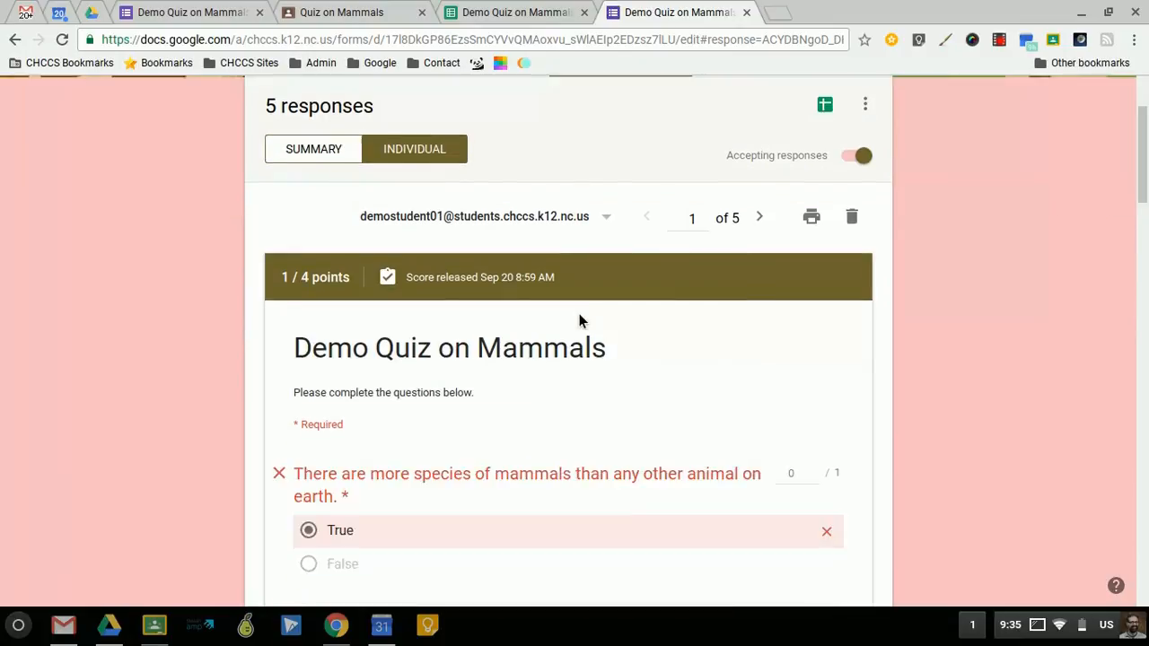
scroll(579, 315, "down", 10)
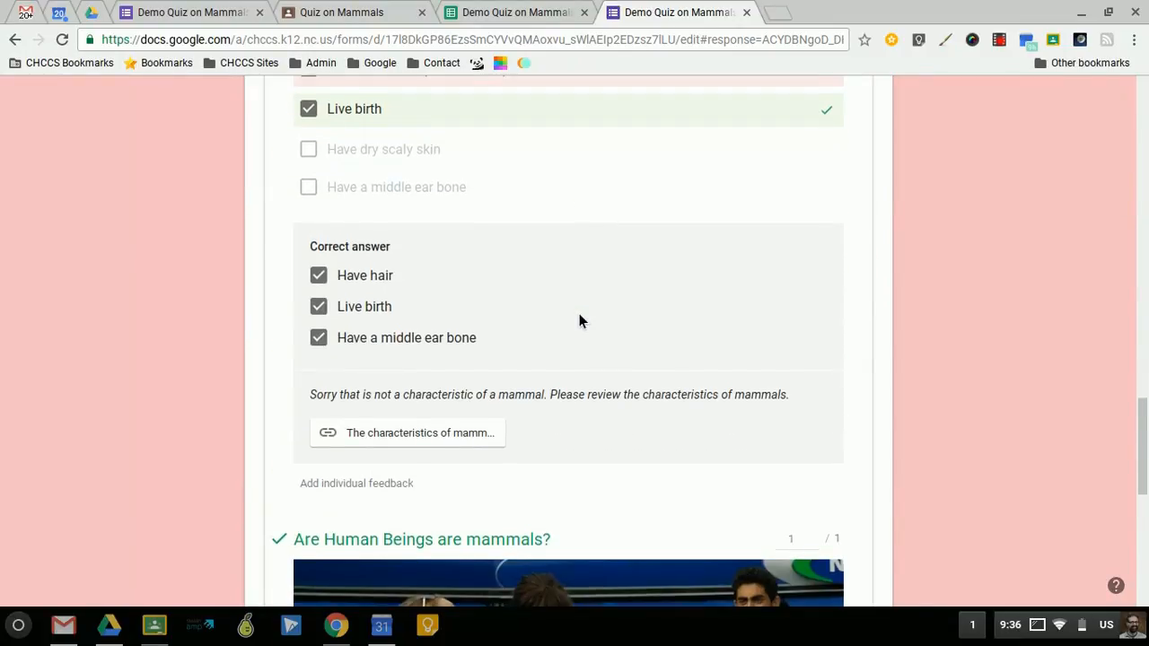
- Switch to the Demo Quiz on Mammals responses spreadsheet, view the Score column's options, and leave that column selected
left_click(507, 12)
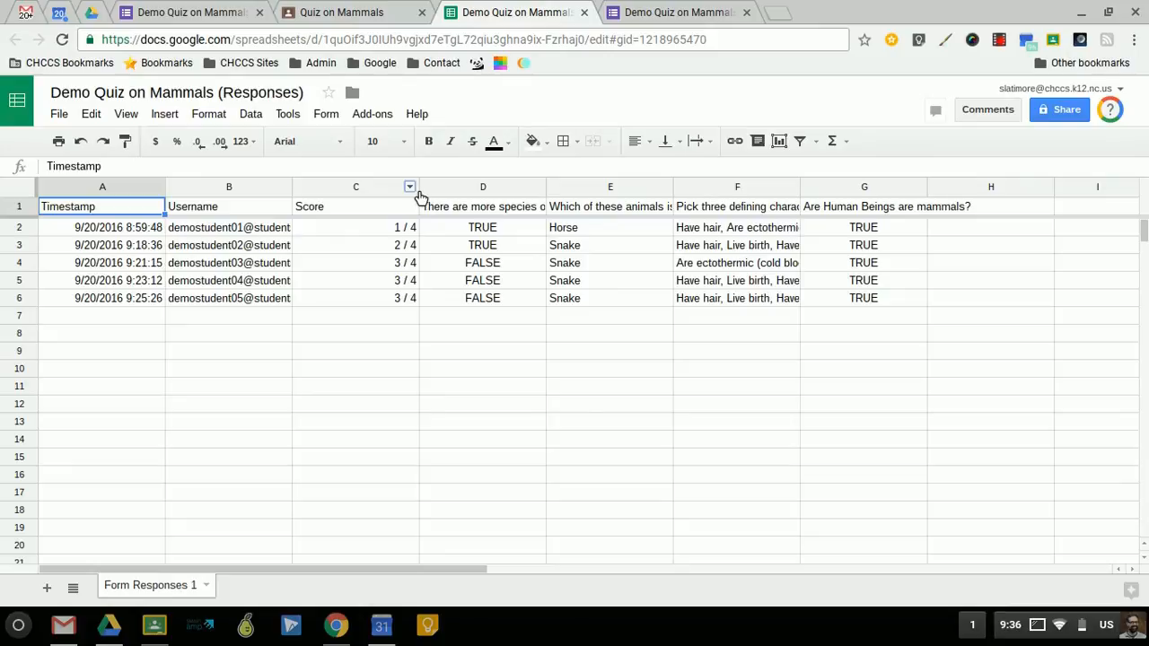
left_click(413, 189)
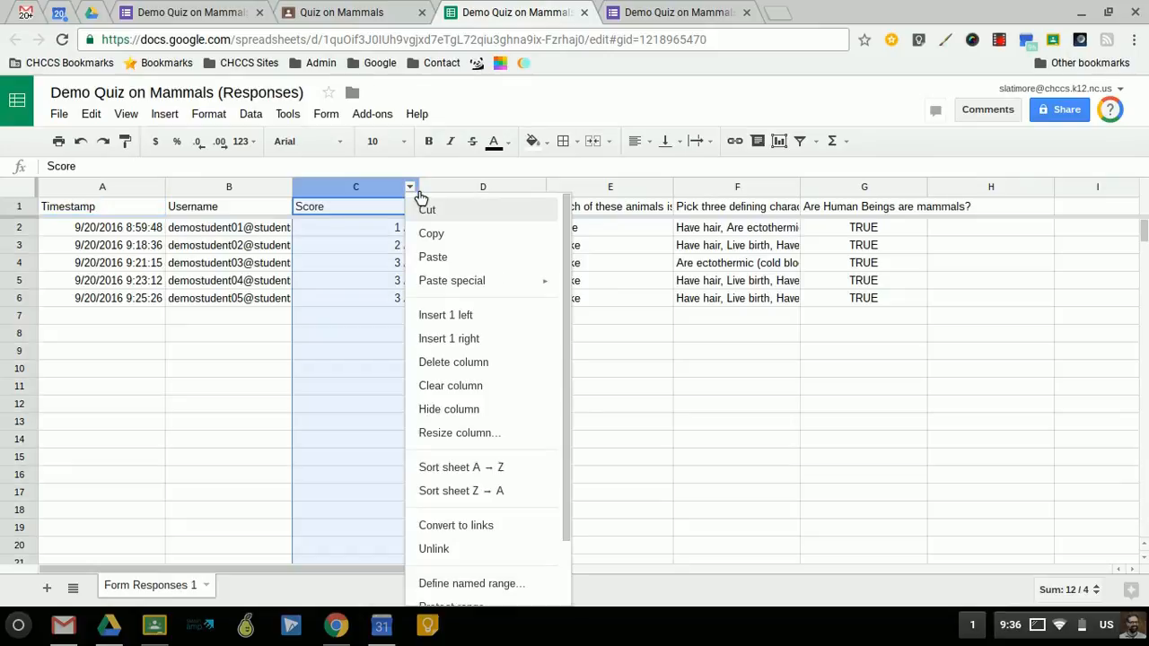
left_click(368, 180)
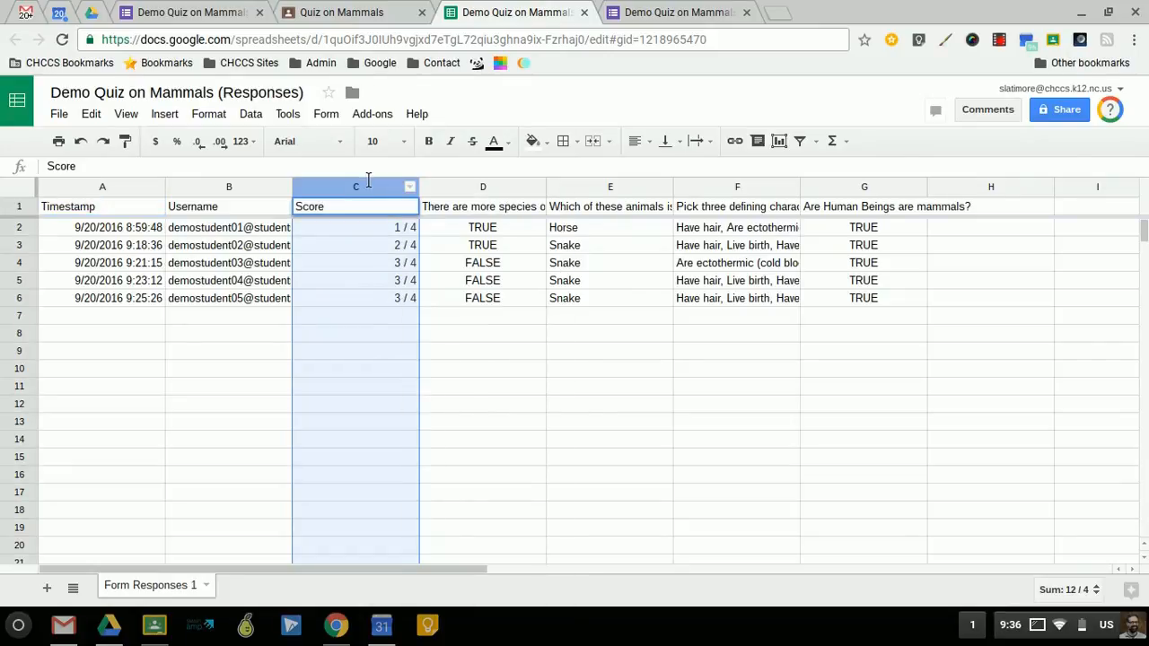